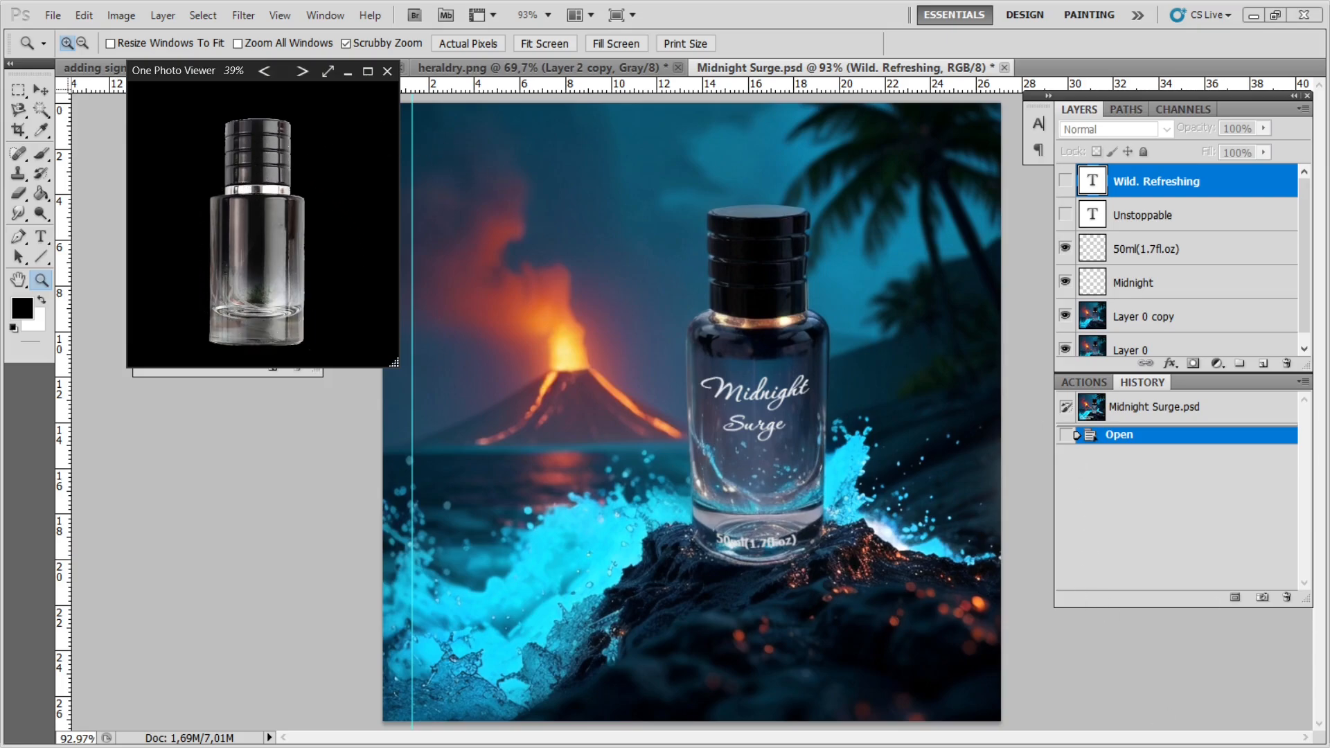
# - Switch to One Photo Viewer and look through the finished product composites, from the car spray to the Romantic Memory perfume
pyautogui.hotkey('alt', 'Tab')
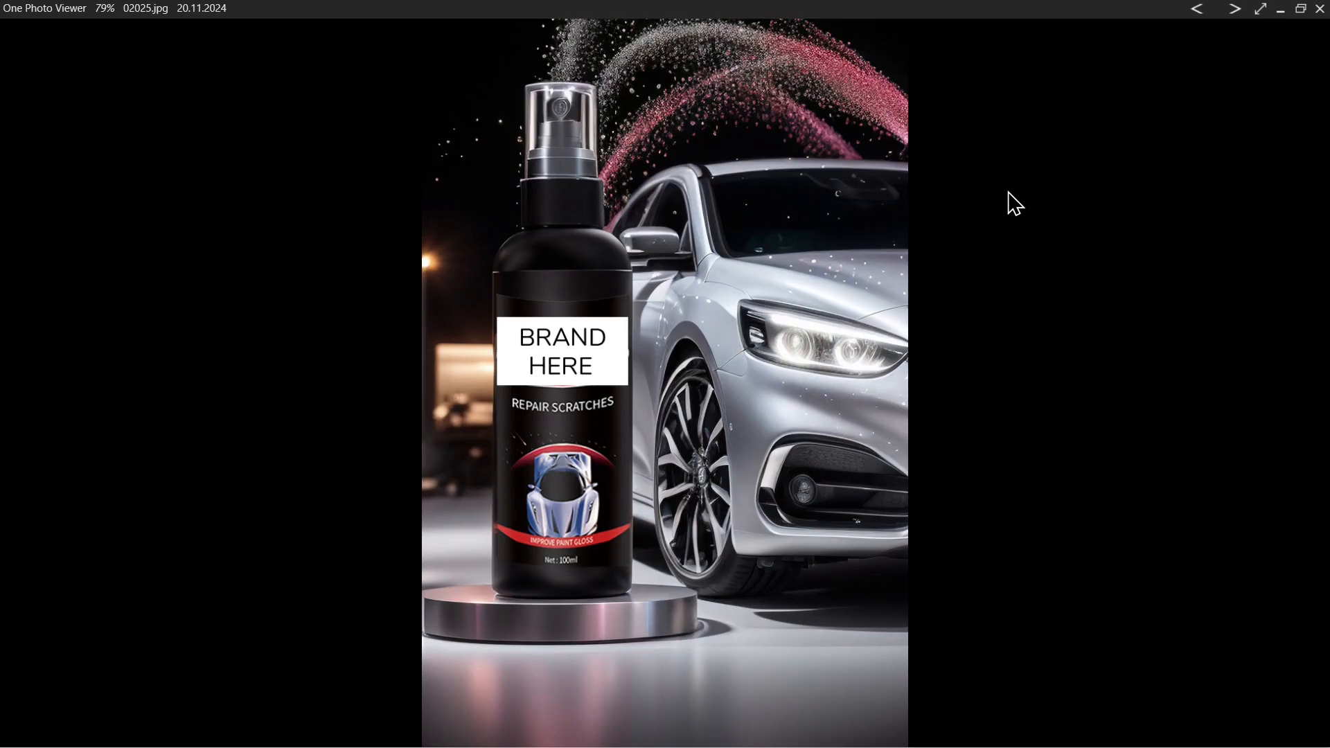
pyautogui.press('Right')
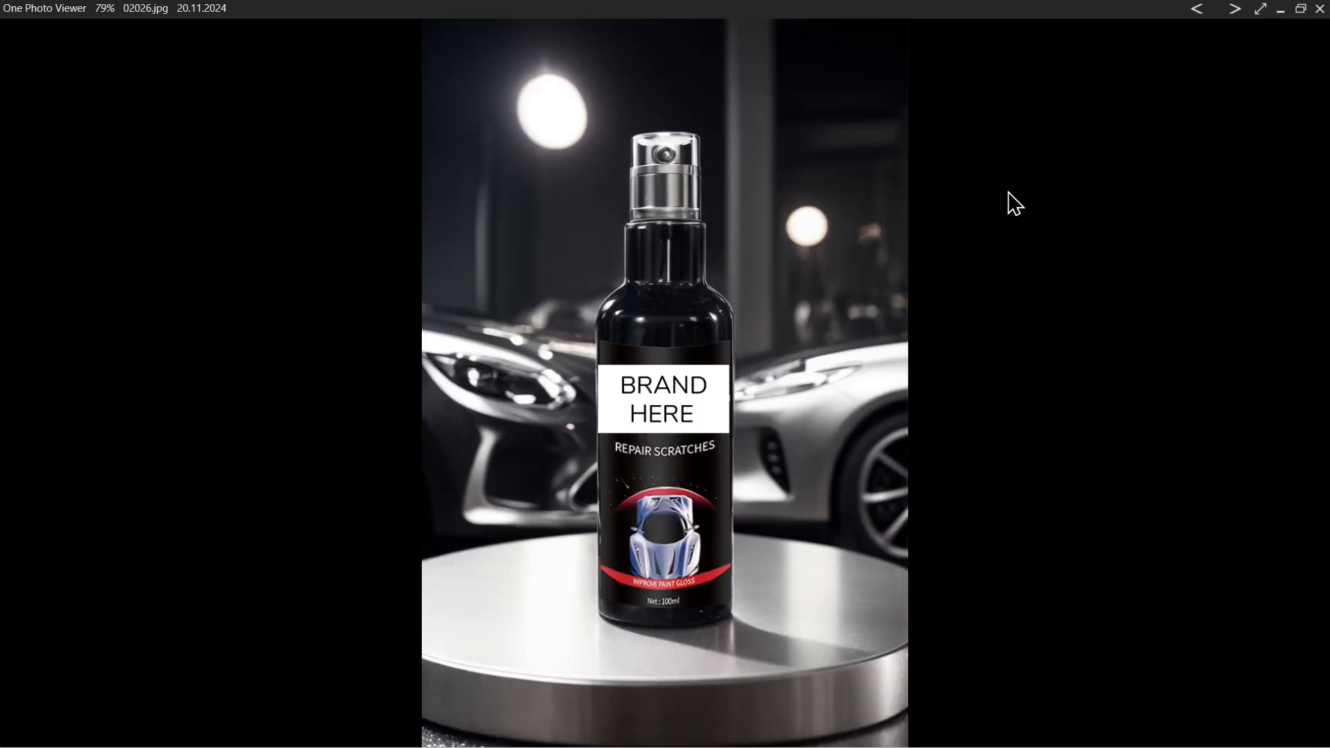
pyautogui.press('Right')
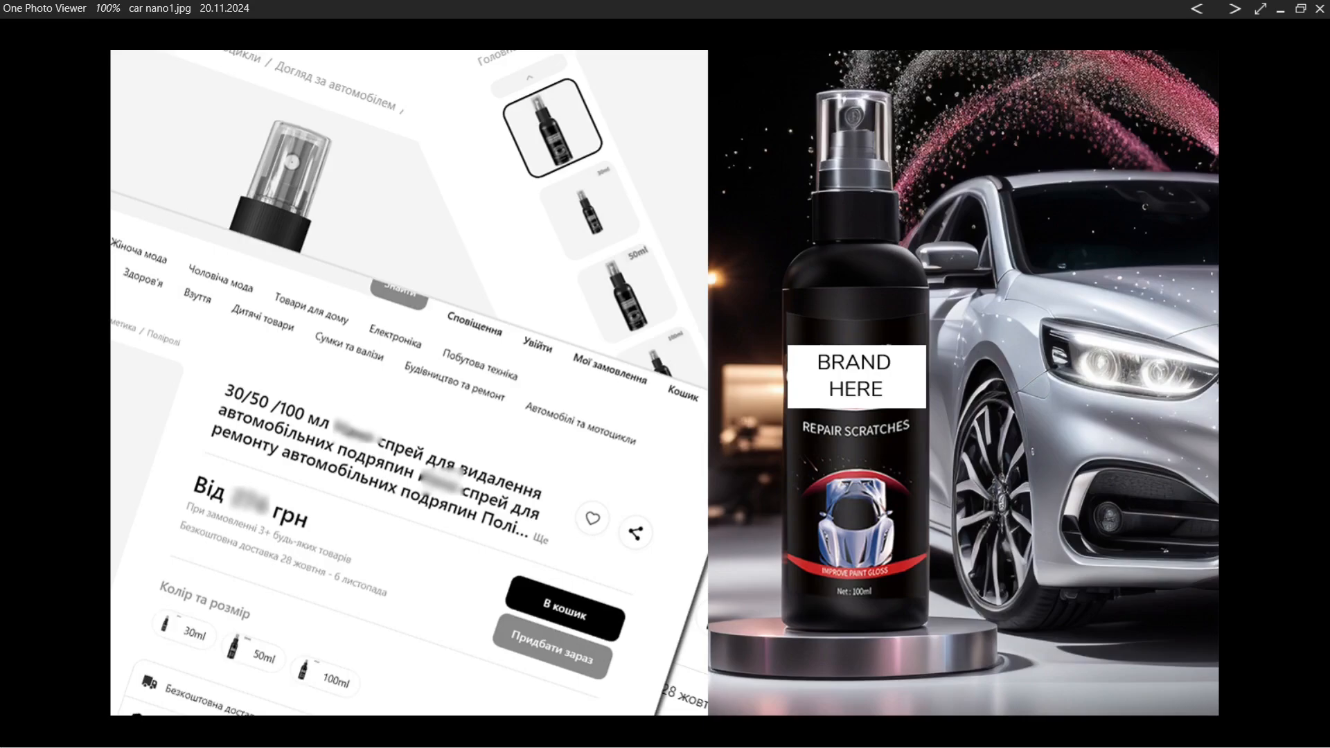
pyautogui.press('Right')
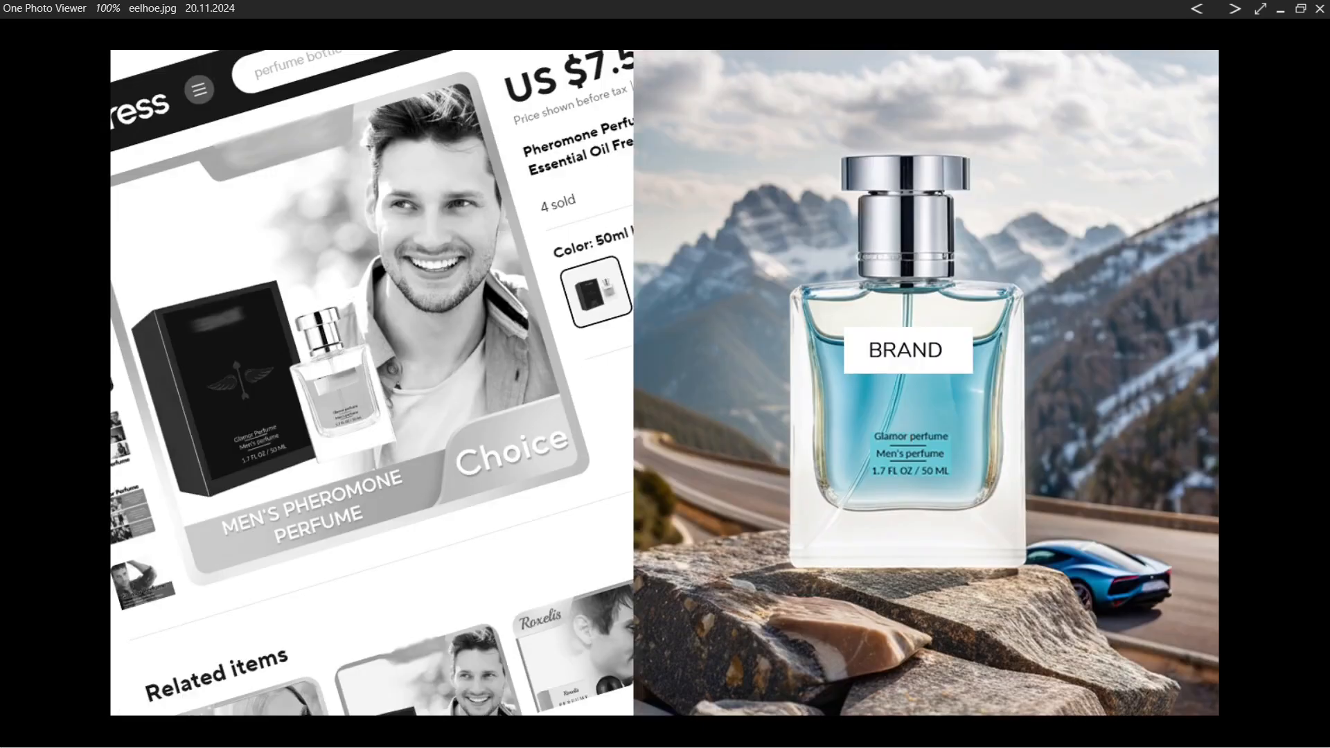
pyautogui.press('Right')
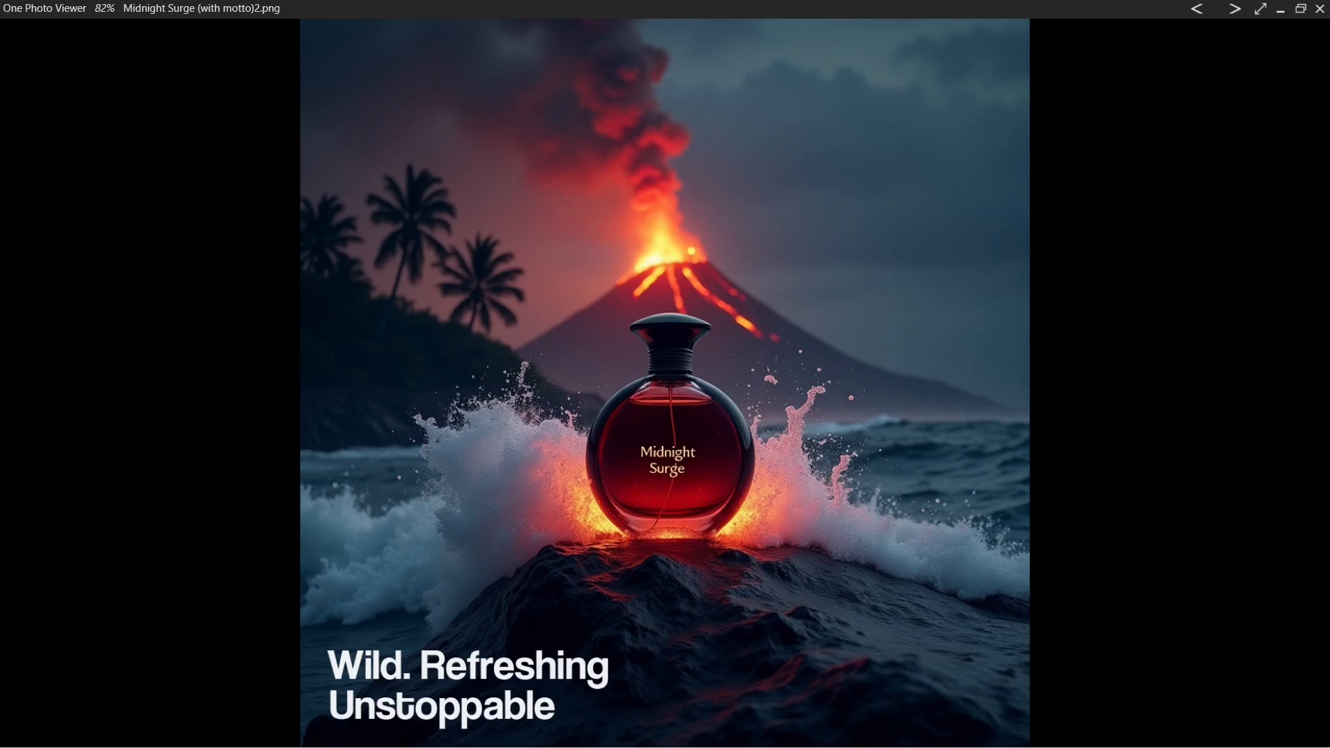
pyautogui.press('Right')
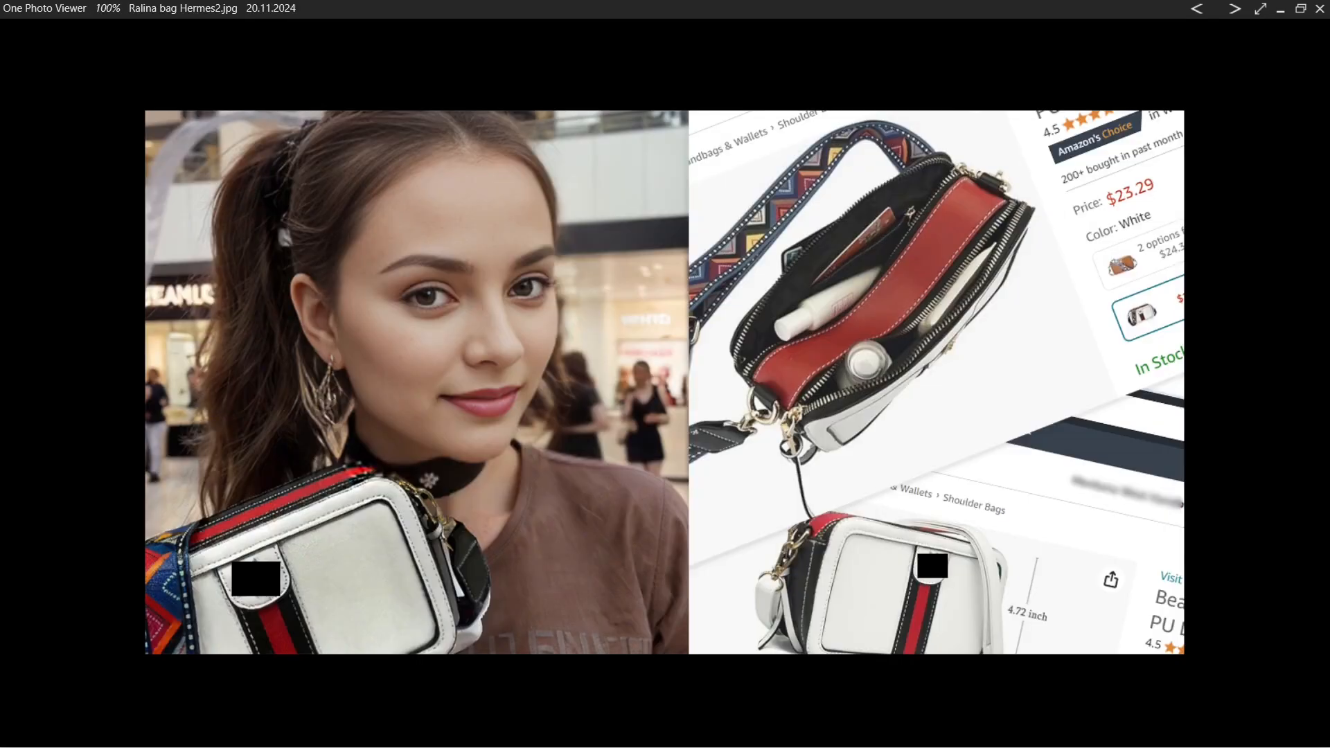
pyautogui.press('Right')
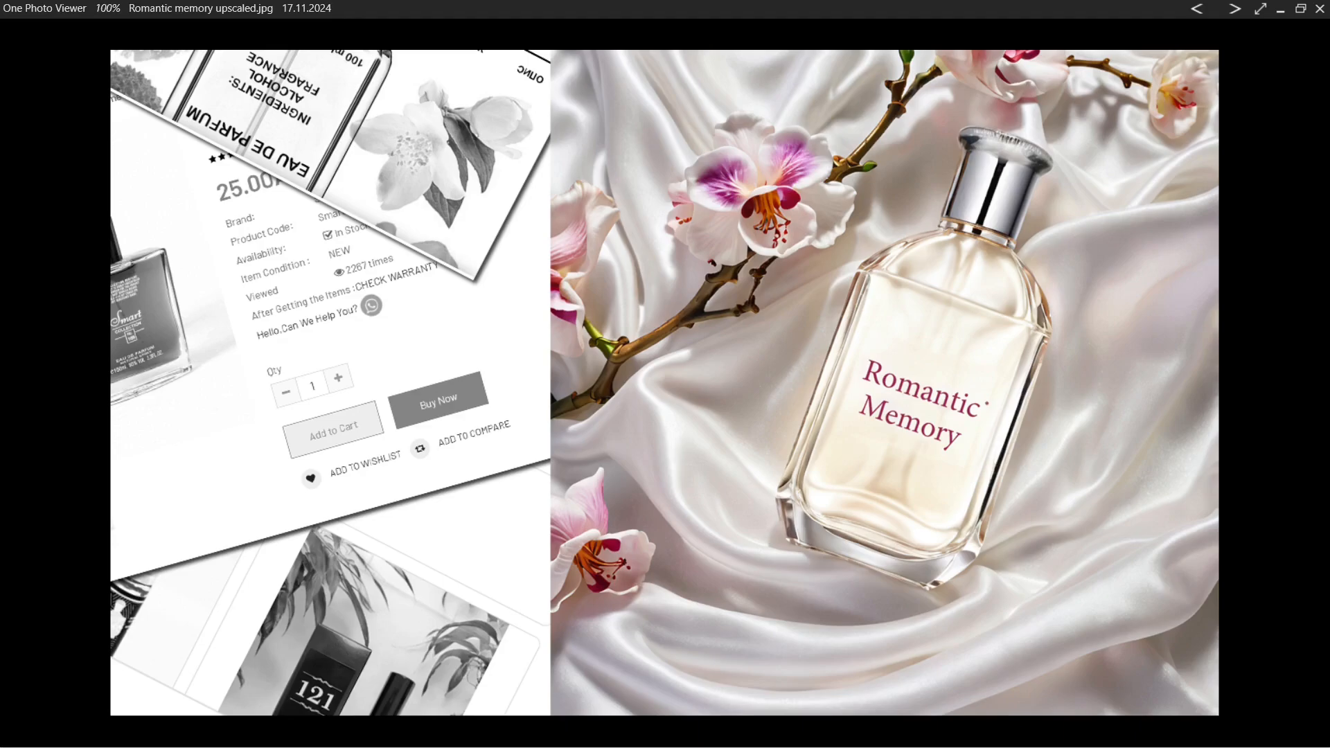
pyautogui.press('Right')
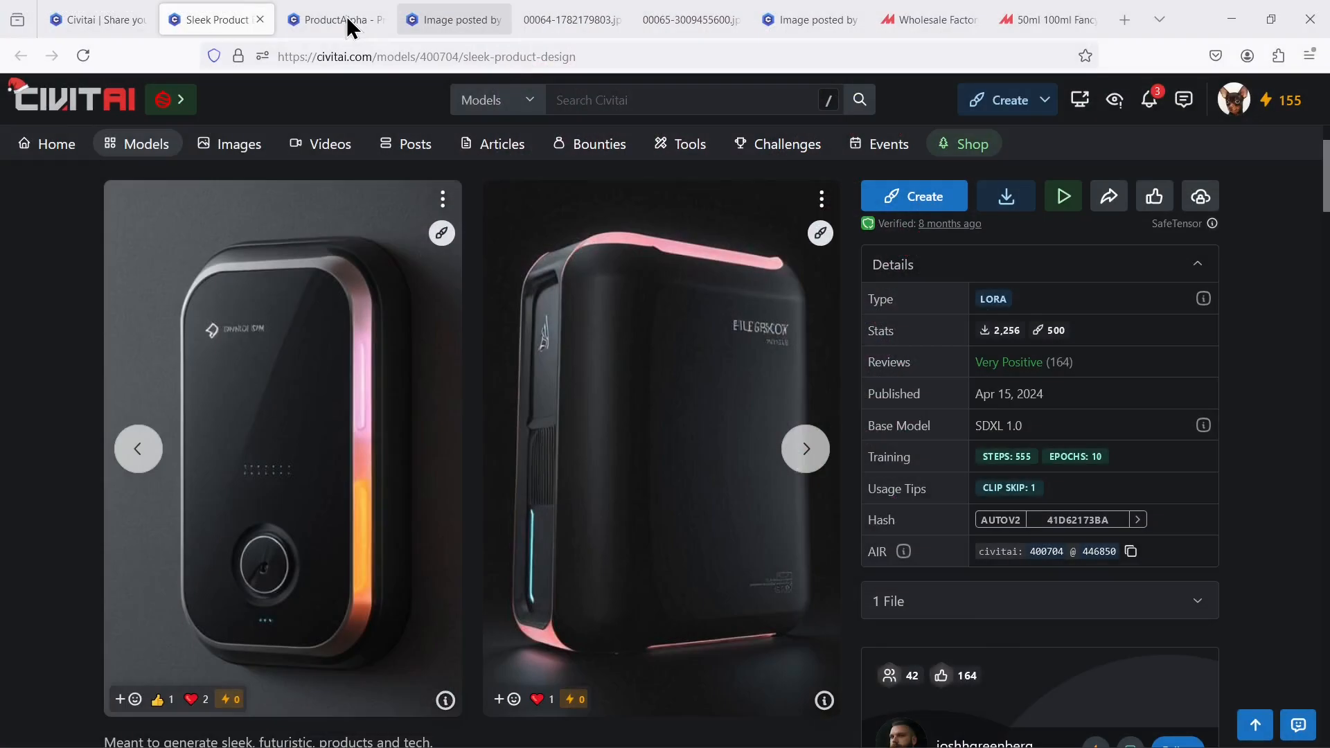
# - Examine the ProductAlpha LoRA page on Civitai and the sample bottle images opened alongside it
pyautogui.click(347, 19)
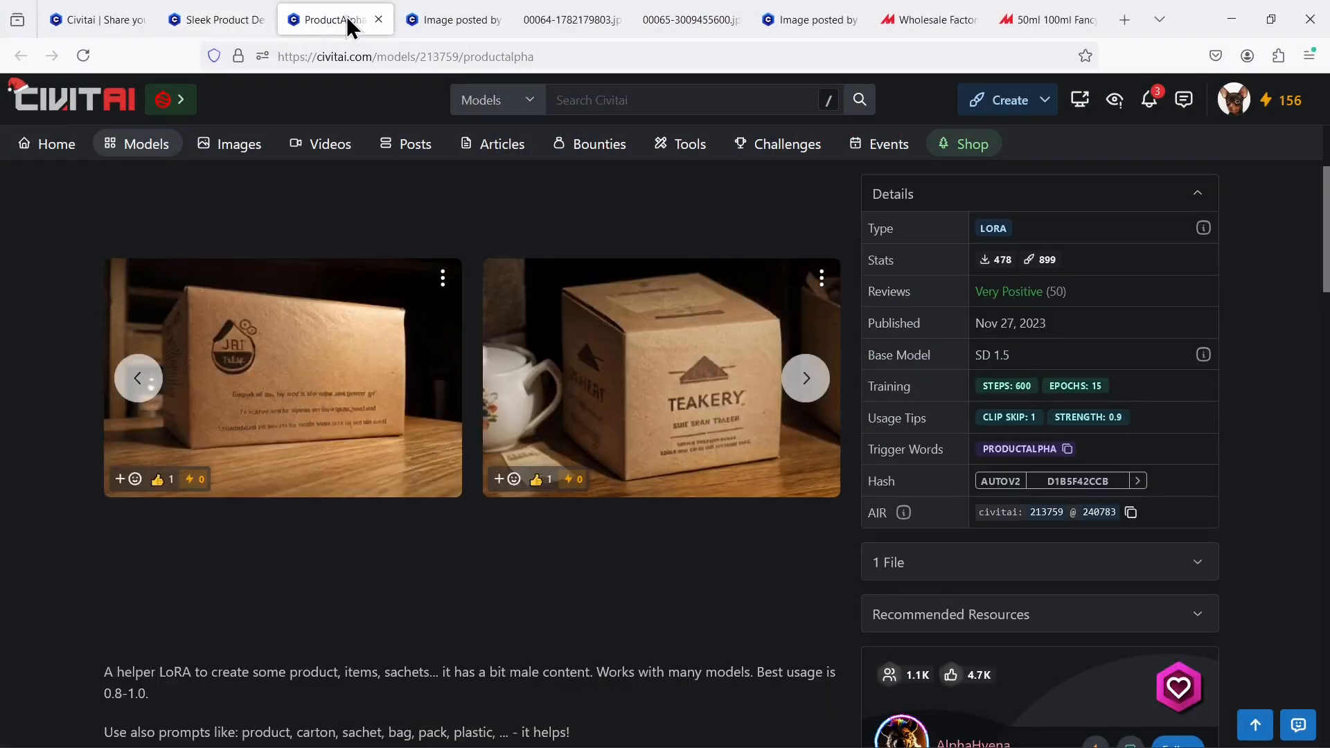
pyautogui.click(805, 378)
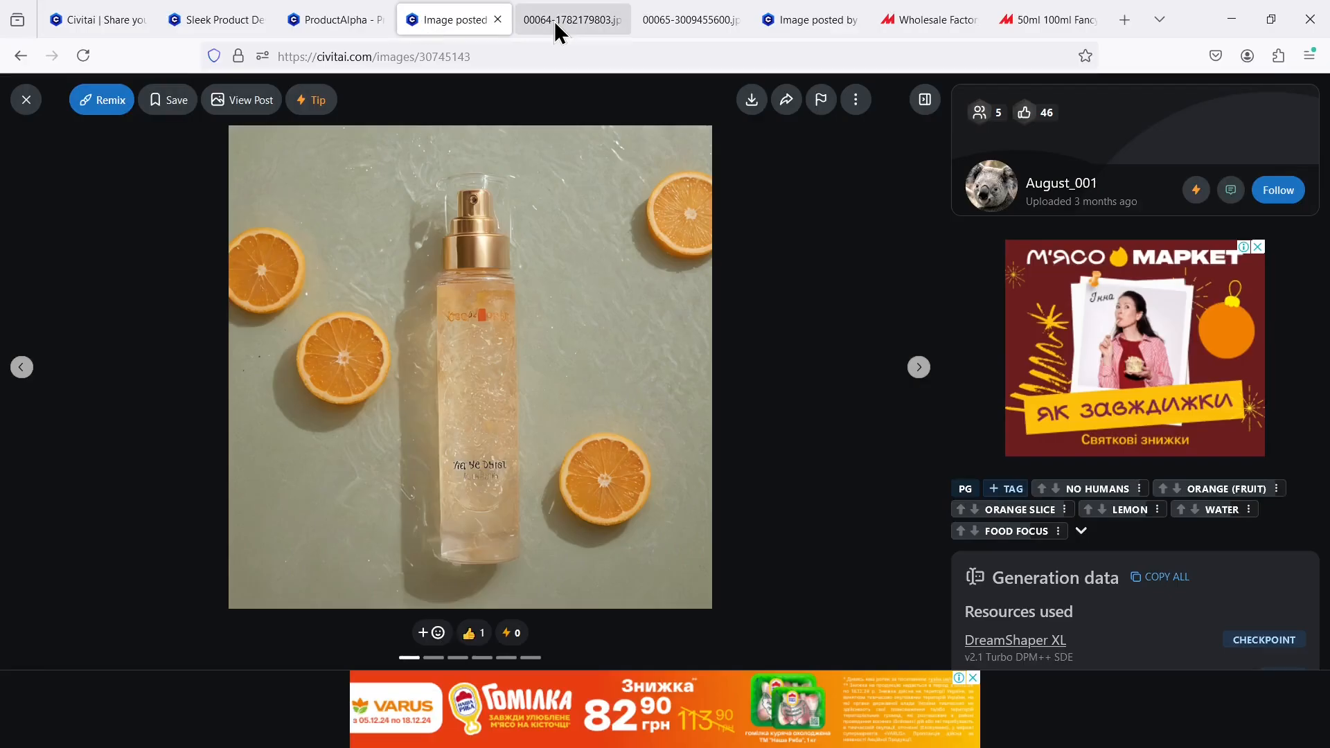
pyautogui.click(556, 22)
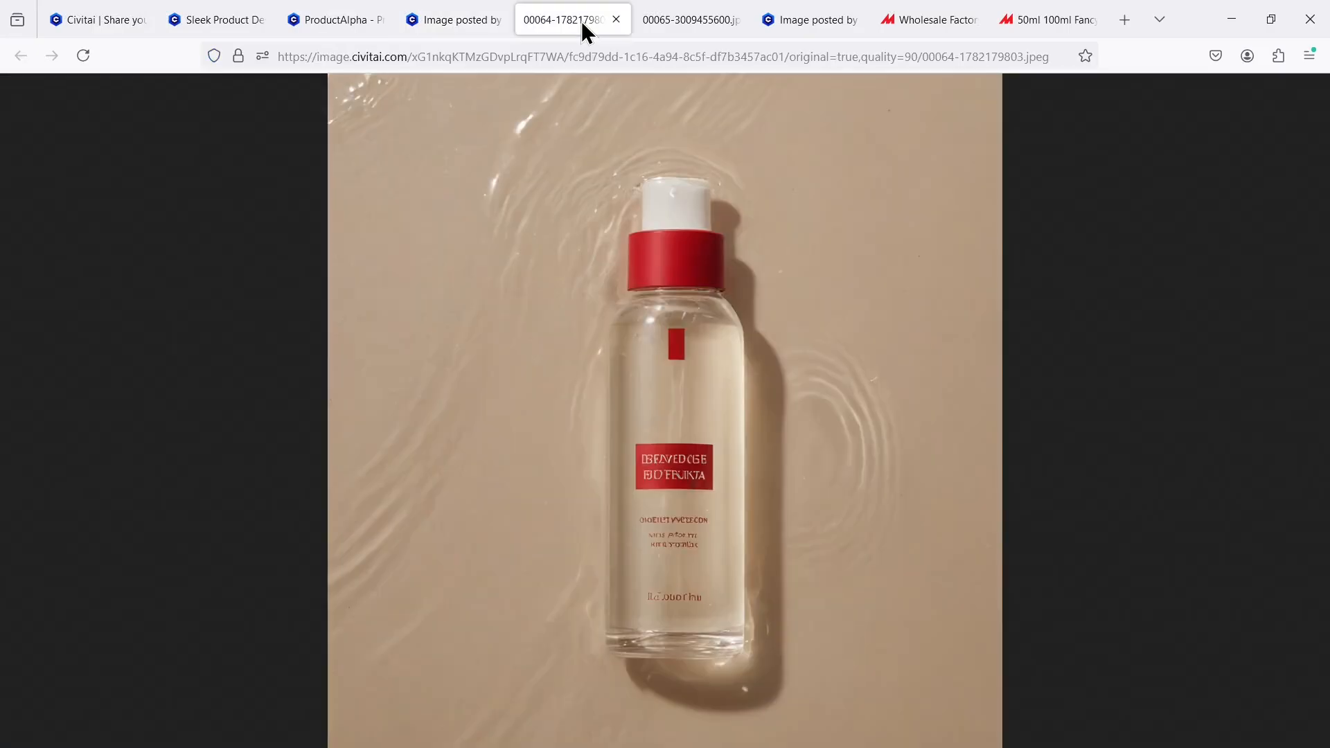
pyautogui.click(668, 20)
pyautogui.click(788, 19)
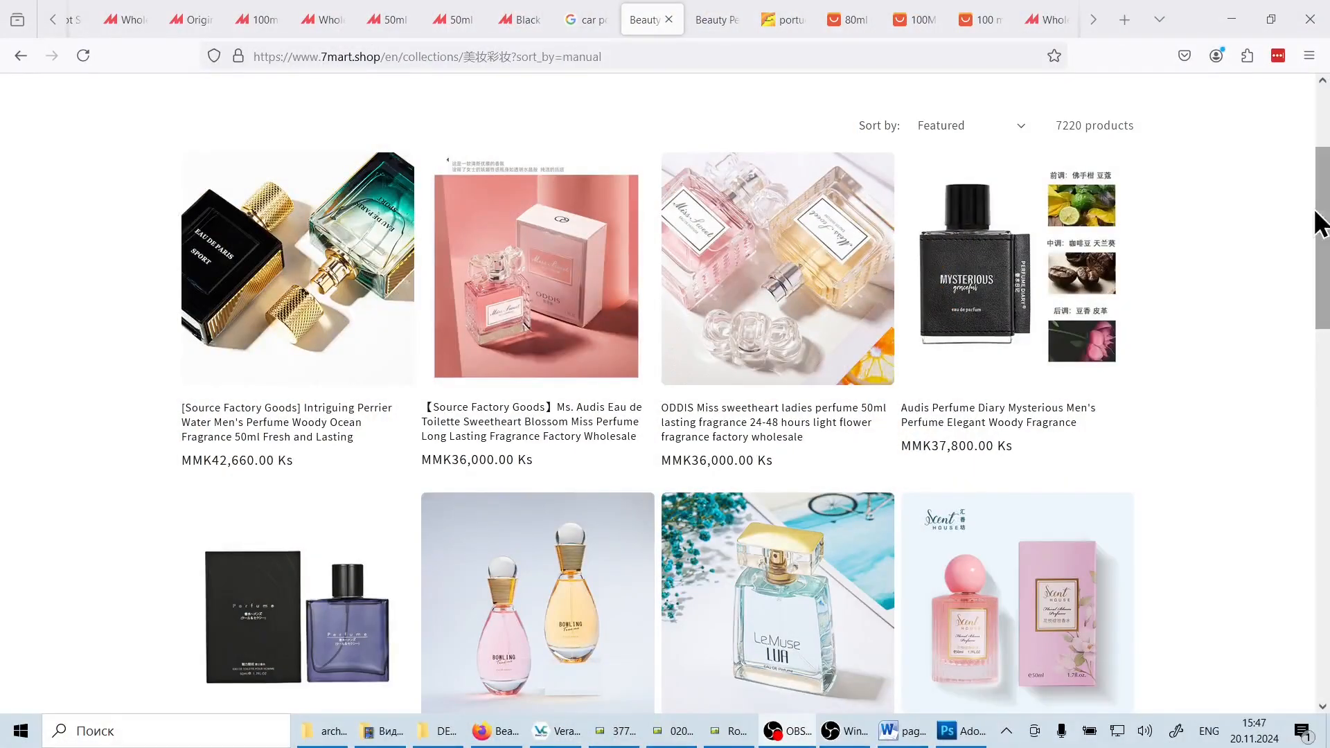
# - Look over the perfume listings on 7mart.shop and the Google image results for stable diffusion
pyautogui.scroll(-5, 1206, 163)
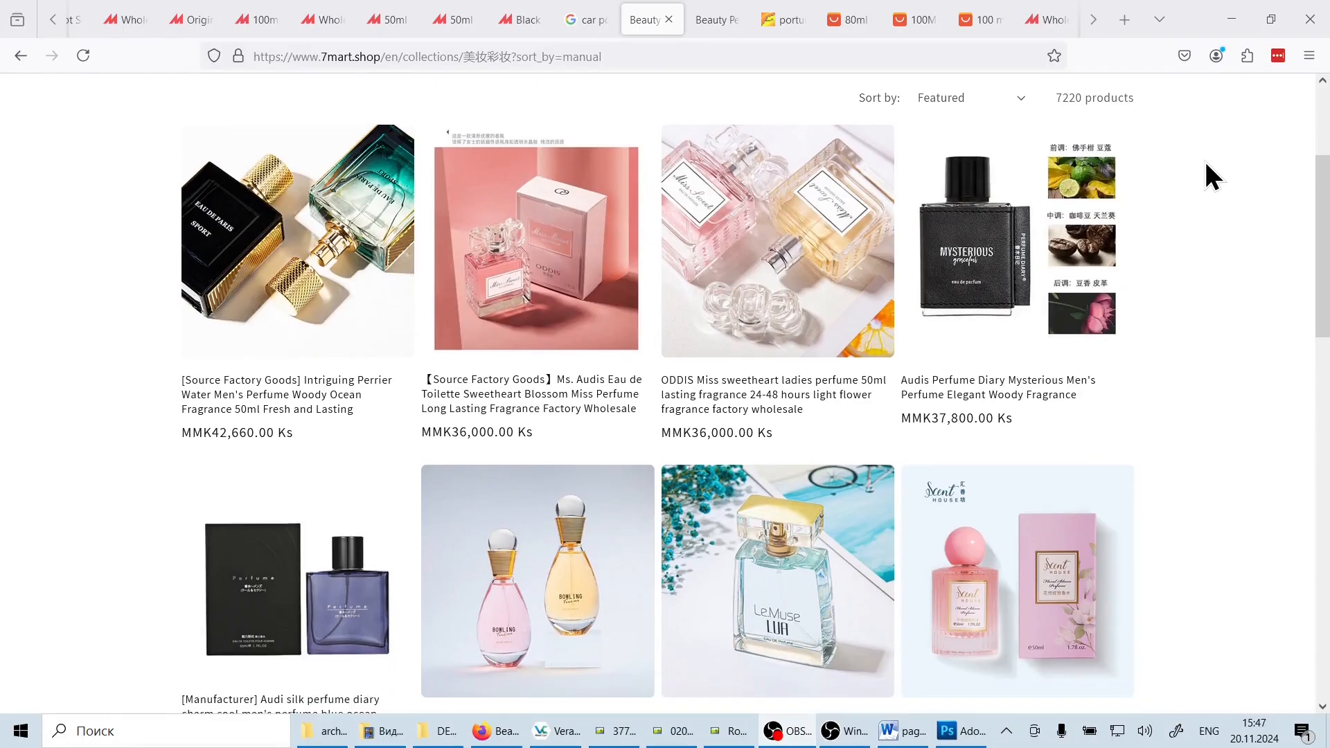
pyautogui.scroll(-4, 1180, 254)
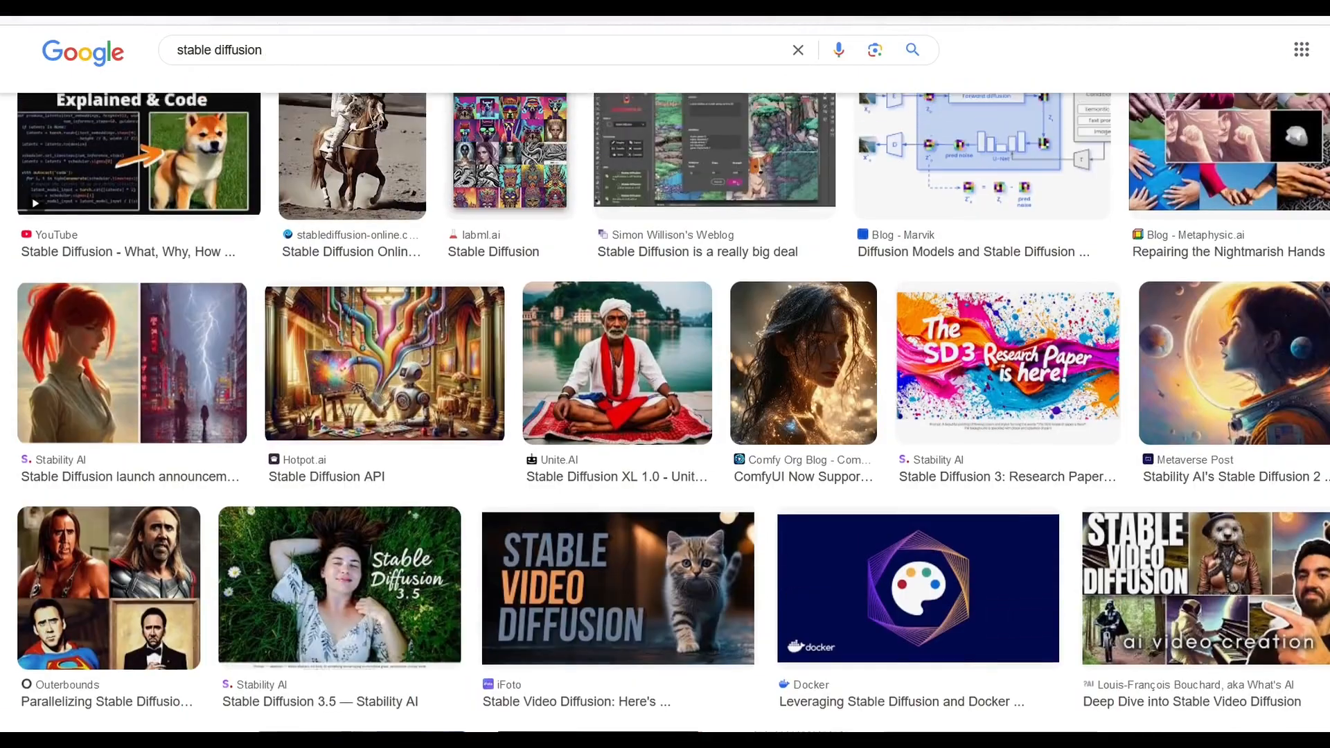
pyautogui.scroll(5, 665, 407)
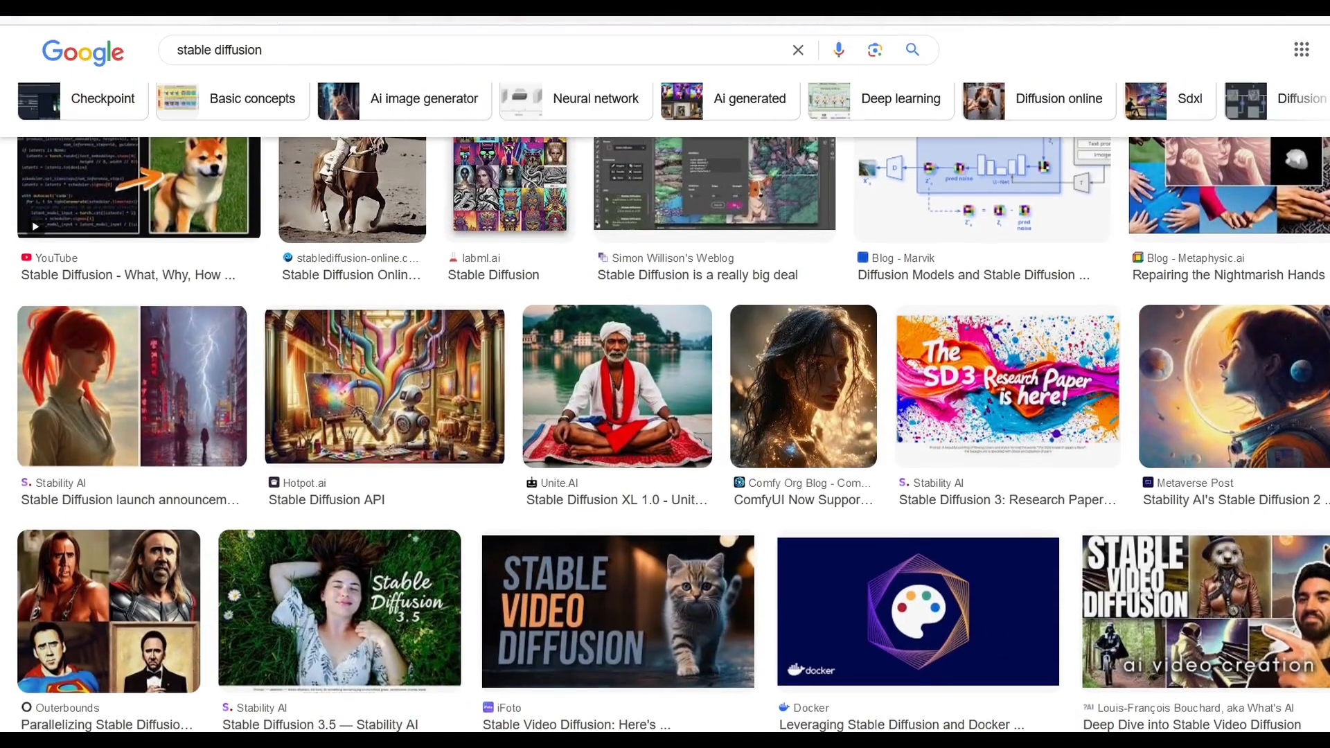
pyautogui.scroll(5, 665, 435)
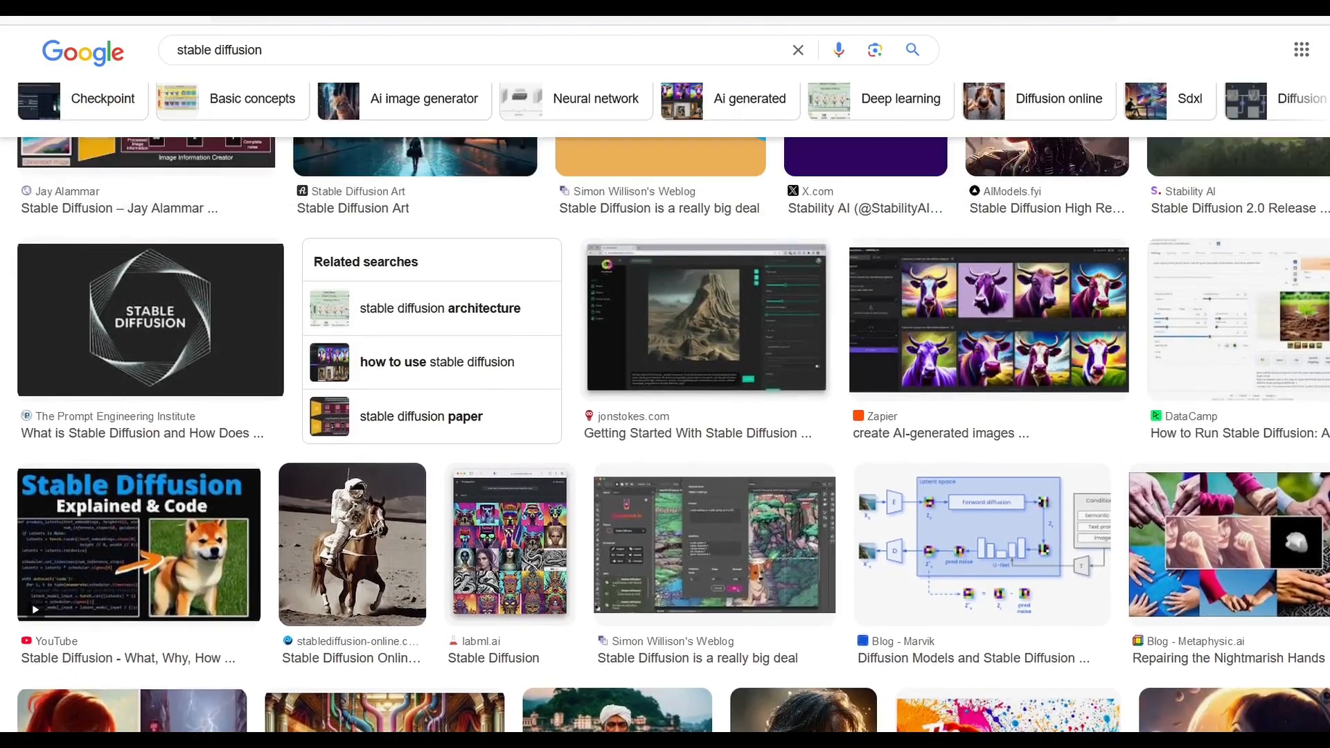
pyautogui.scroll(2, 665, 435)
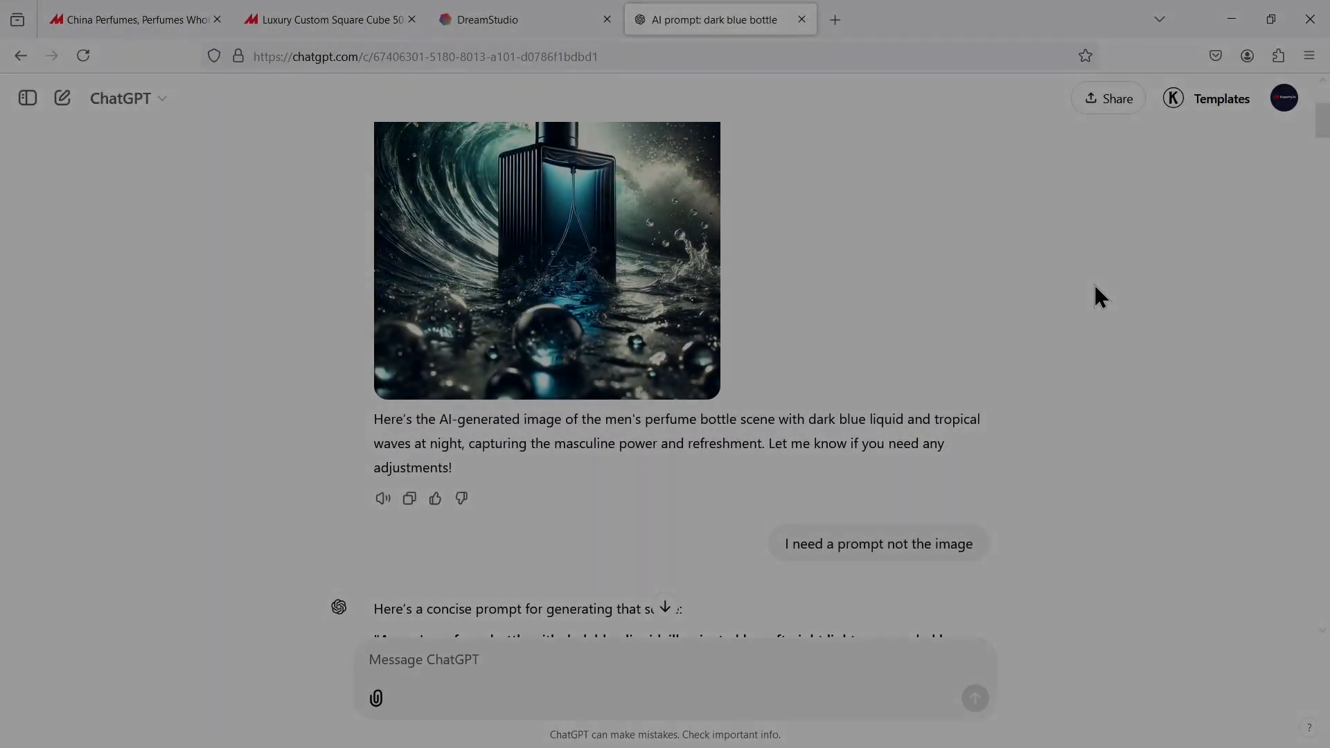
# - Review the perfume prompts in the ChatGPT conversation and enlarge the image of the blue bottle in front of the erupting volcano
pyautogui.scroll(-3, 1095, 294)
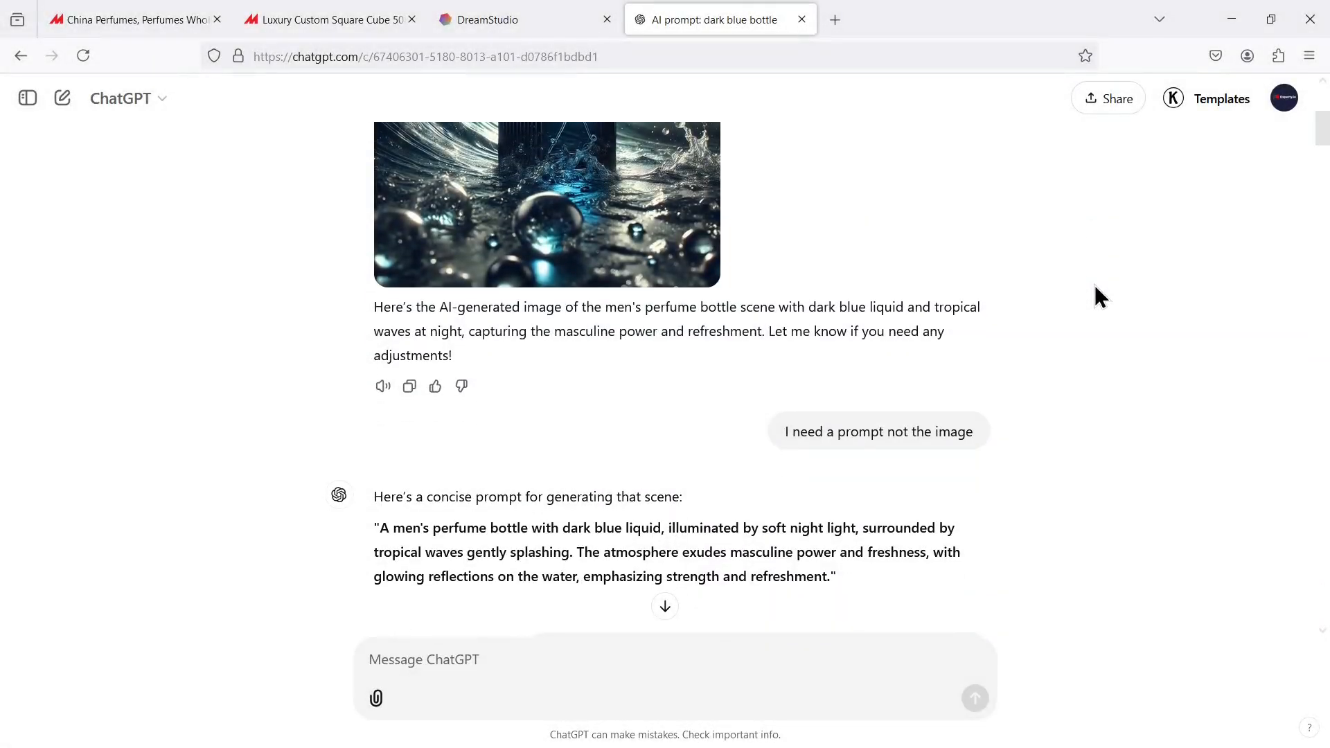
pyautogui.scroll(-5, 1095, 294)
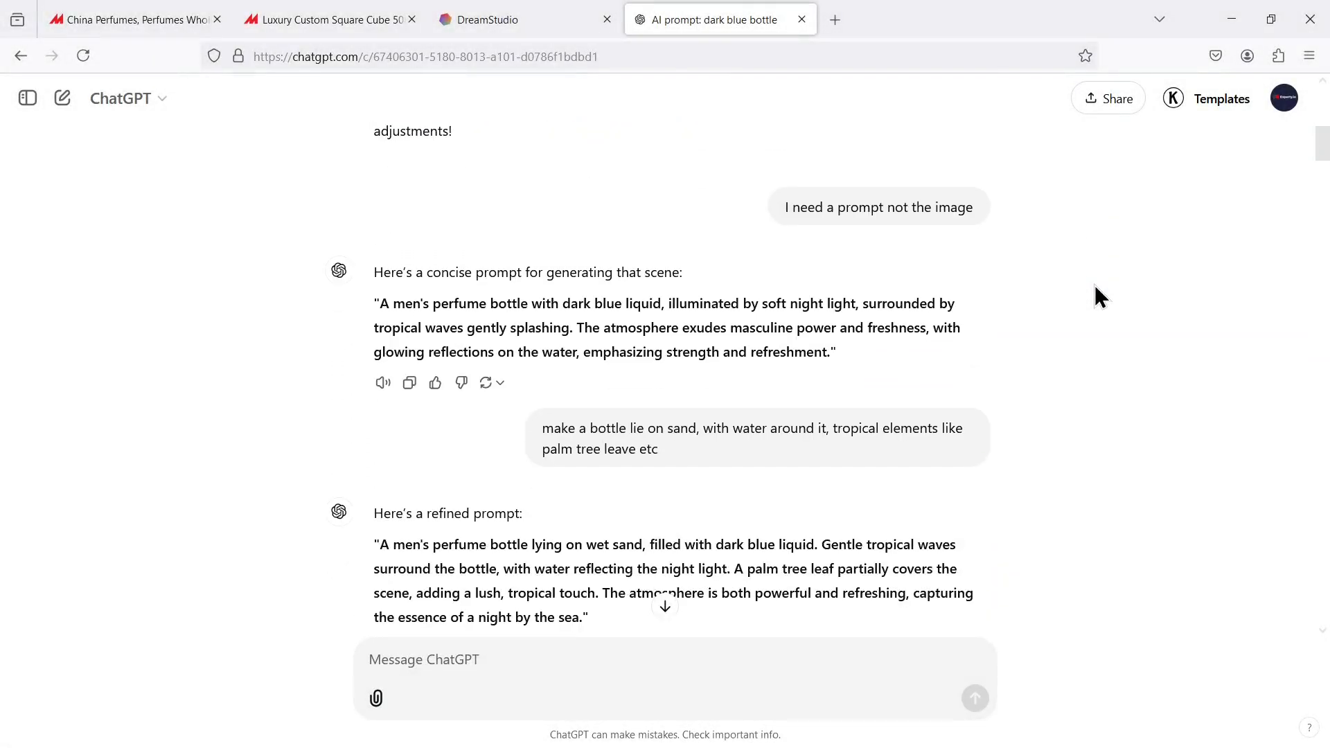
pyautogui.scroll(-5, 1095, 294)
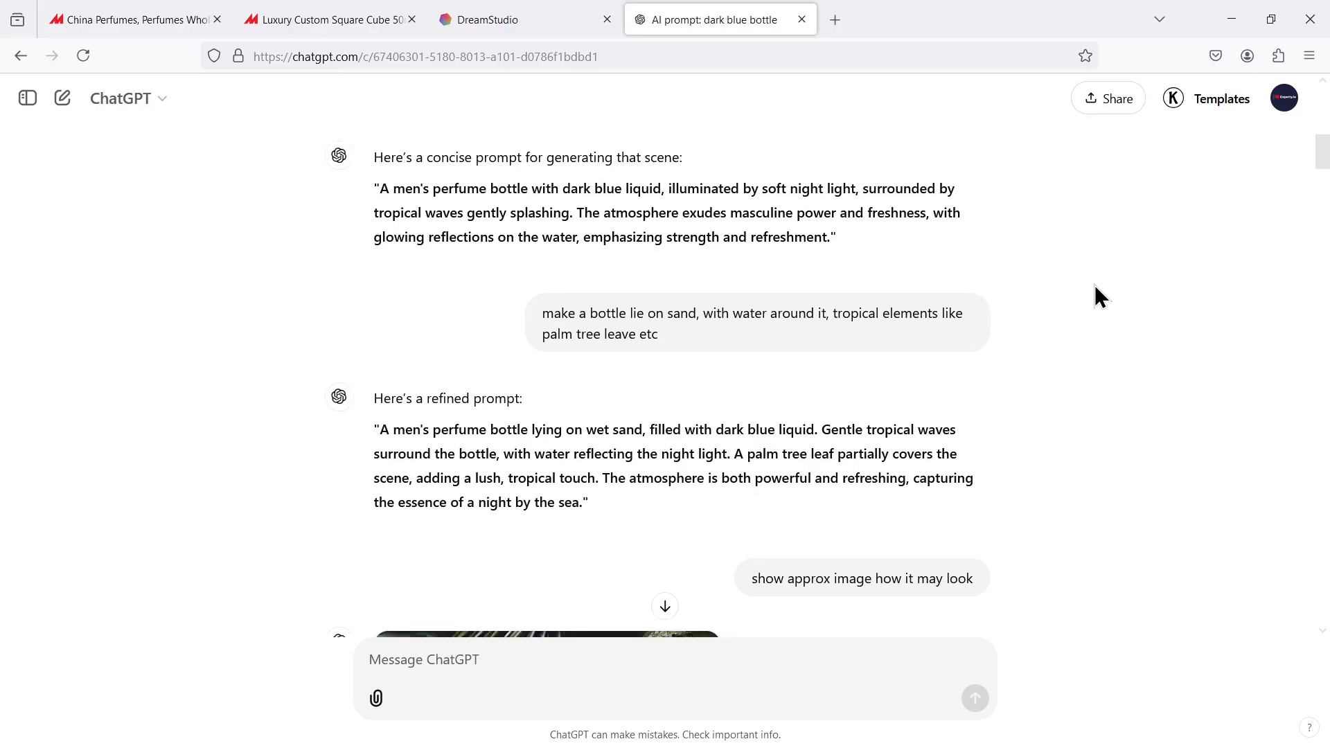
pyautogui.scroll(-10, 1100, 297)
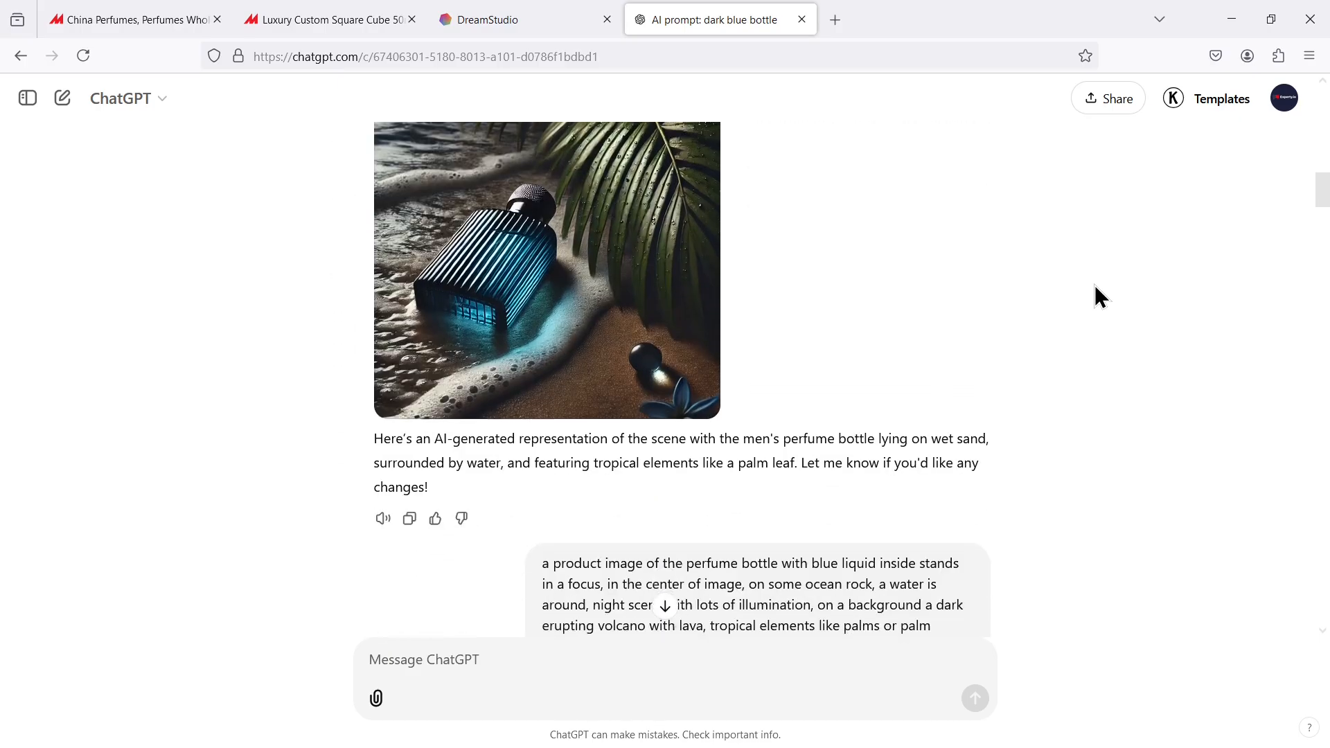
pyautogui.scroll(-3, 1098, 295)
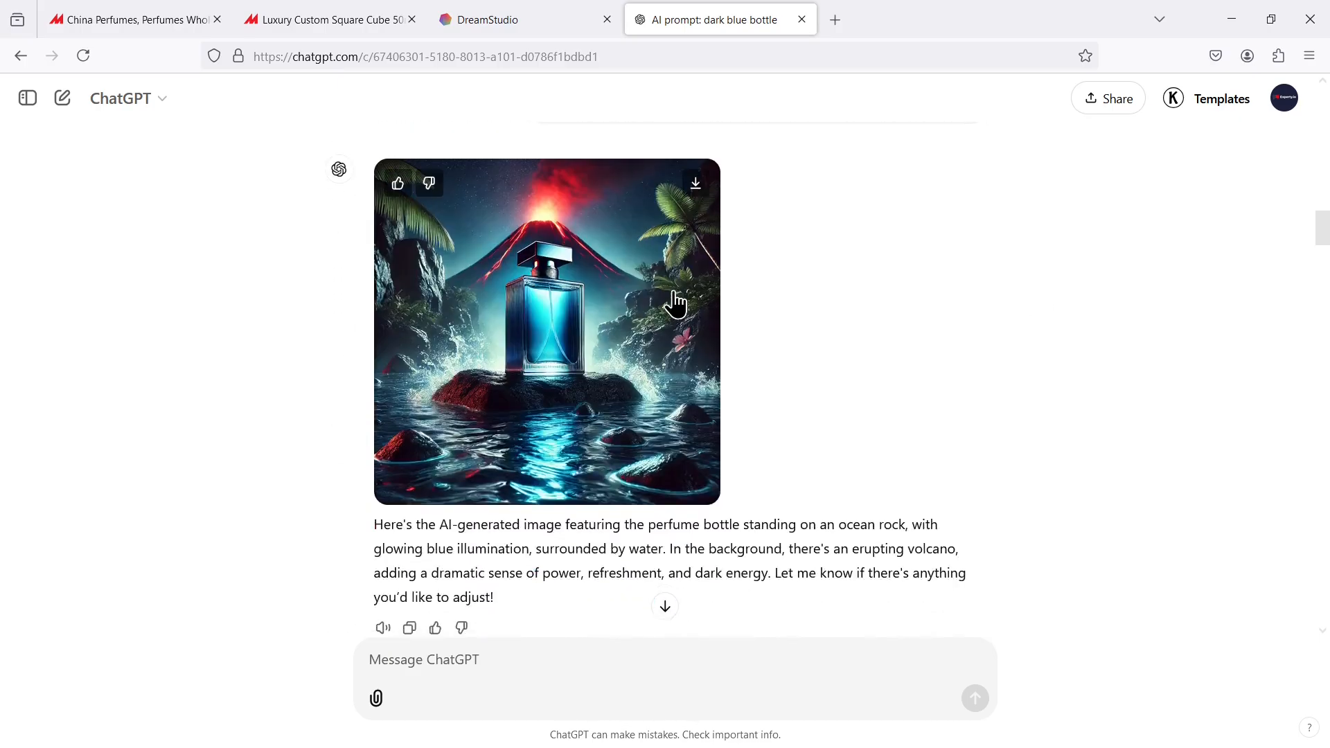
pyautogui.click(654, 306)
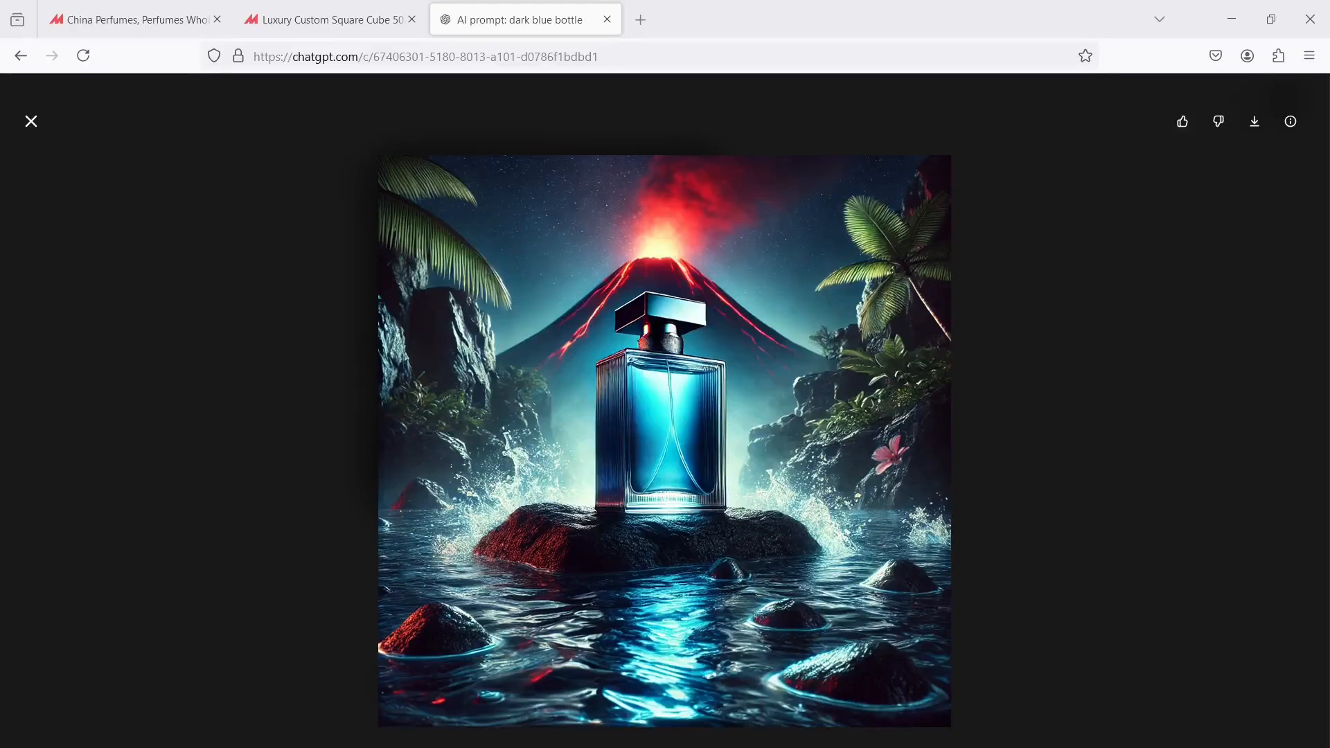
# - Switch to One Photo Viewer and leaf through the generated blue perfume bottle images beside the red Midnight Surge version
pyautogui.hotkey('alt', 'Tab')
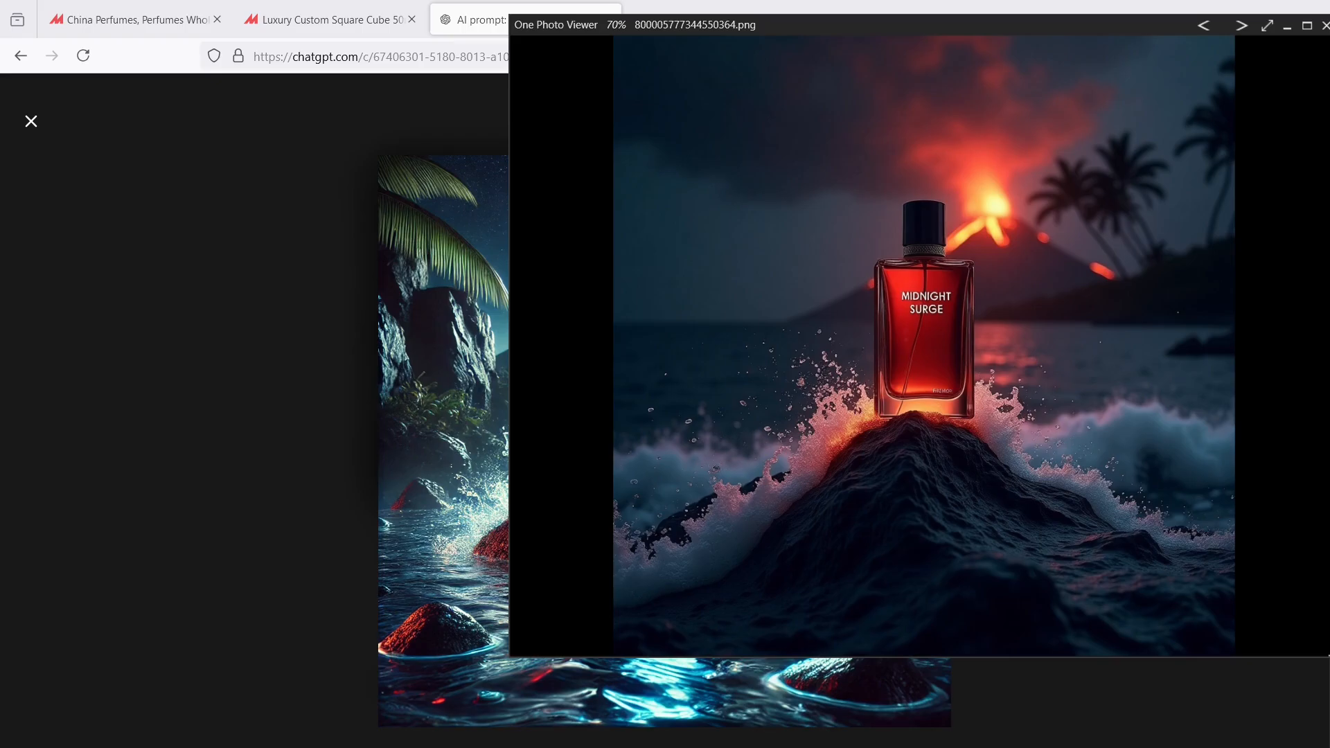
pyautogui.hotkey('alt', 'Tab')
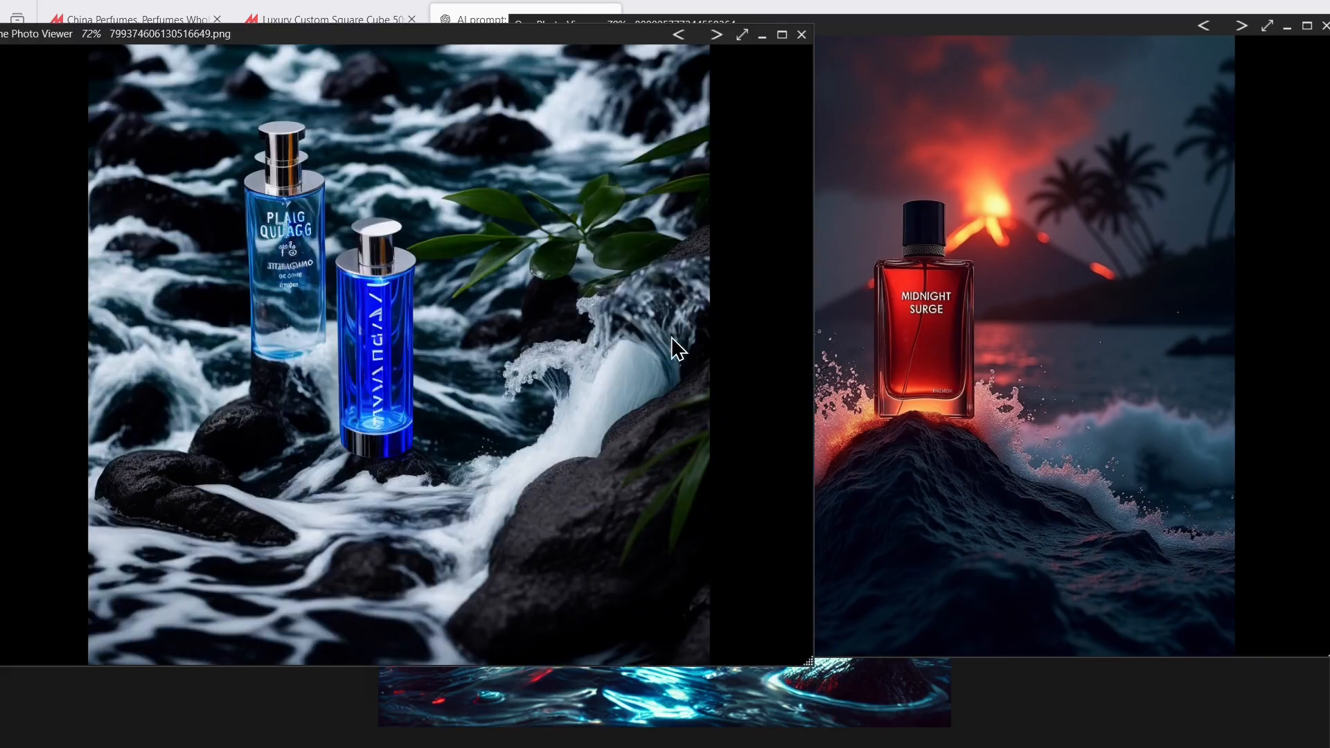
pyautogui.press('Right')
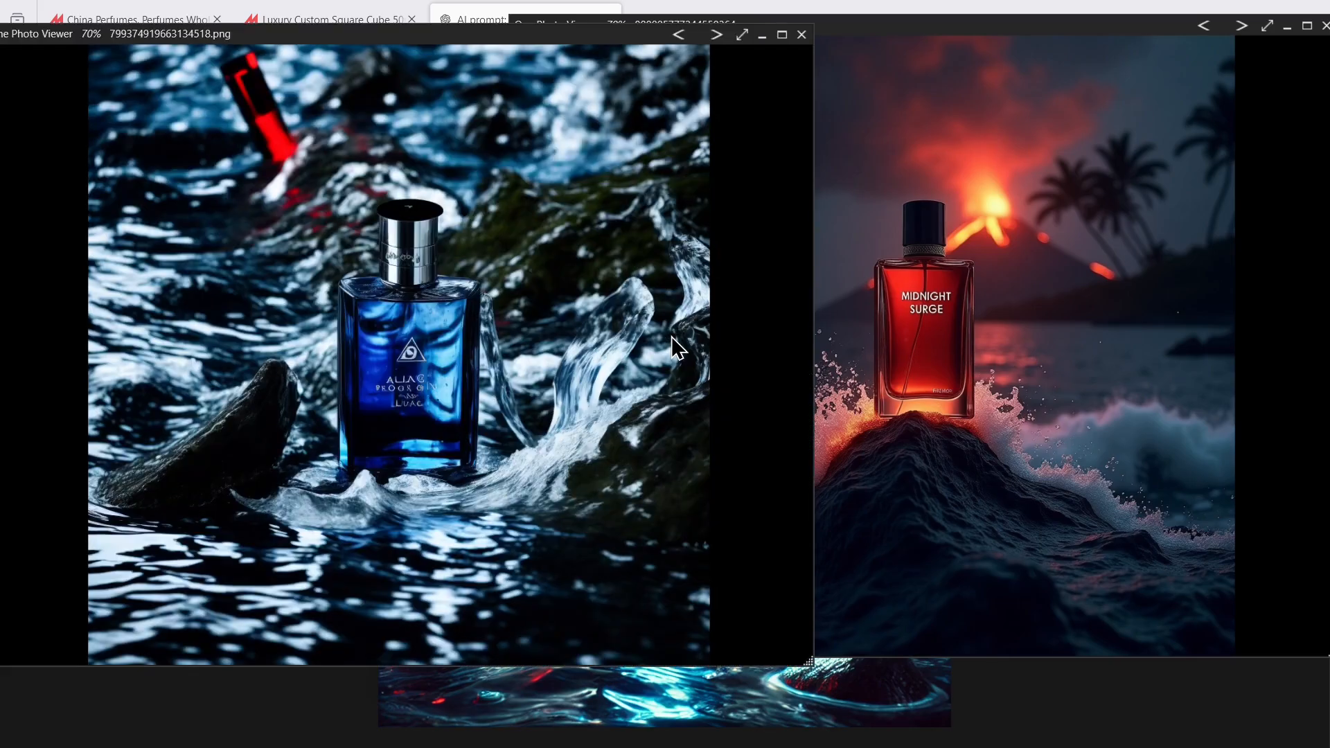
pyautogui.press('Right')
pyautogui.press('Right')
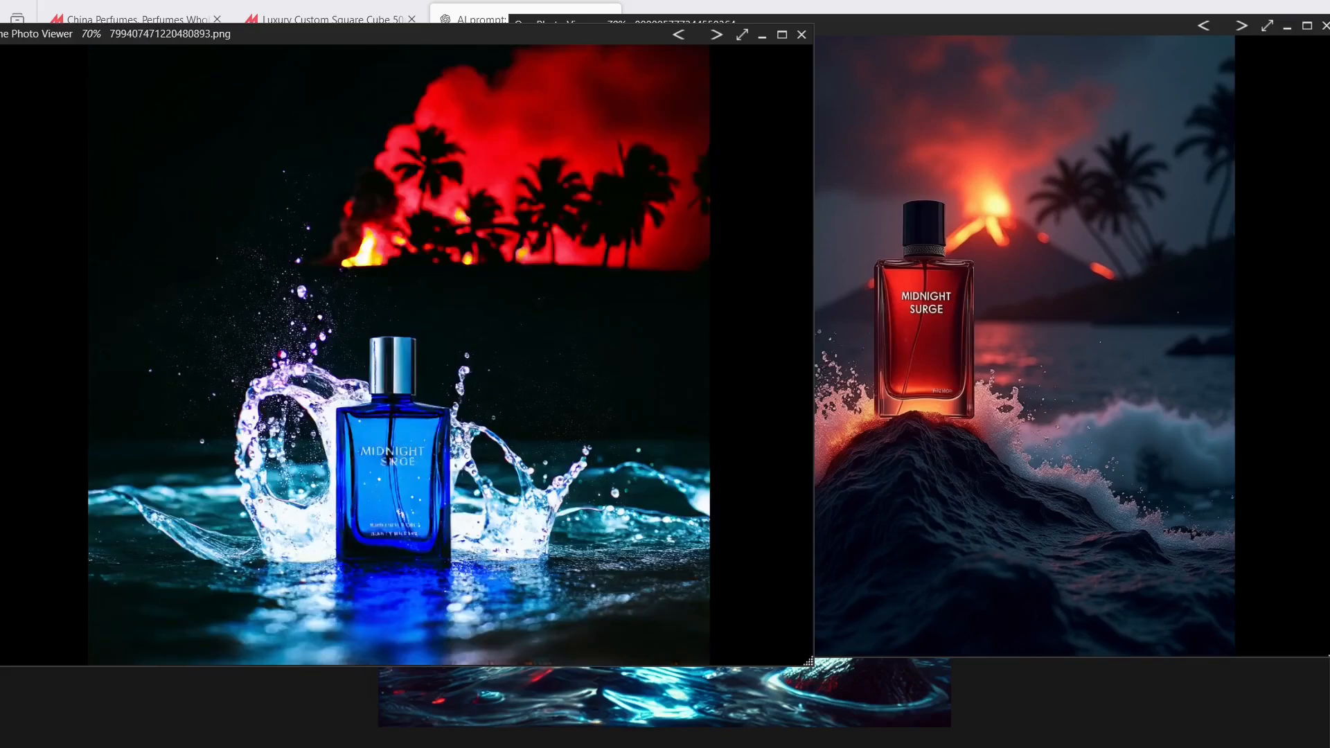
pyautogui.press('Right')
pyautogui.press('Right')
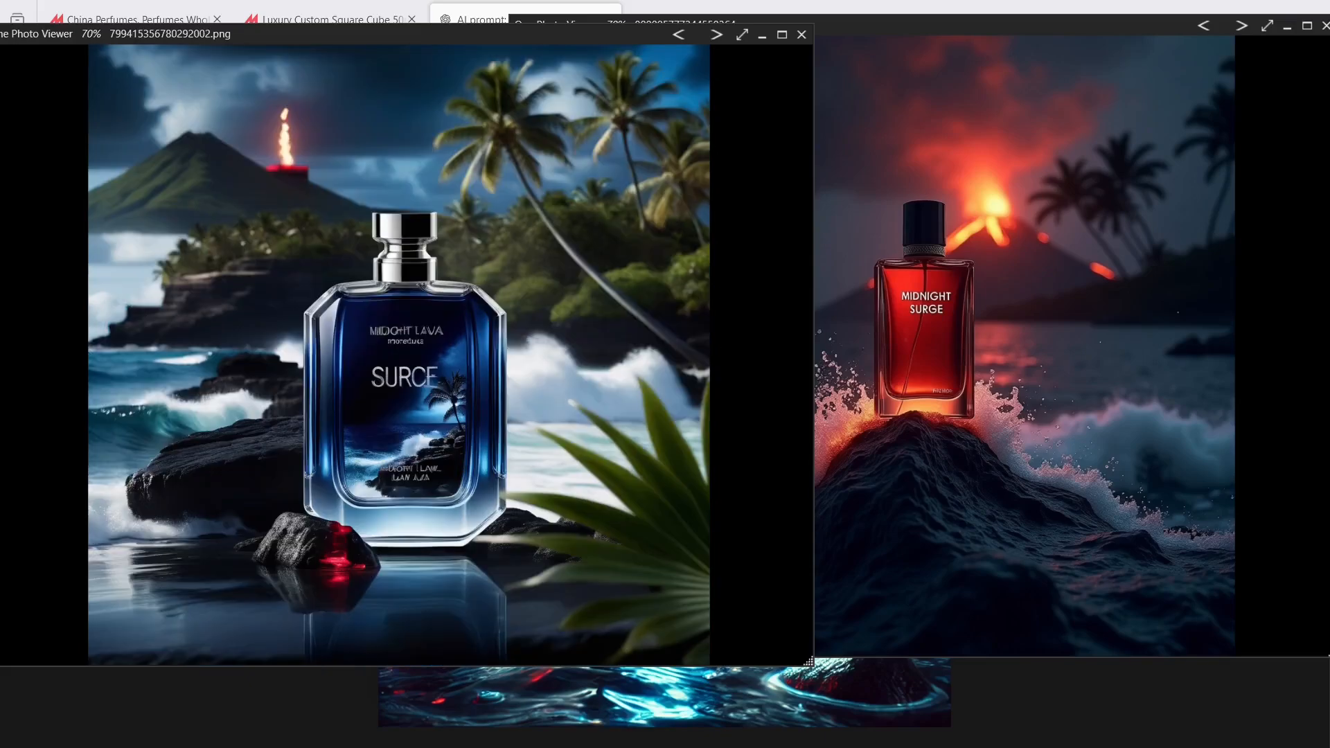
pyautogui.press('Right')
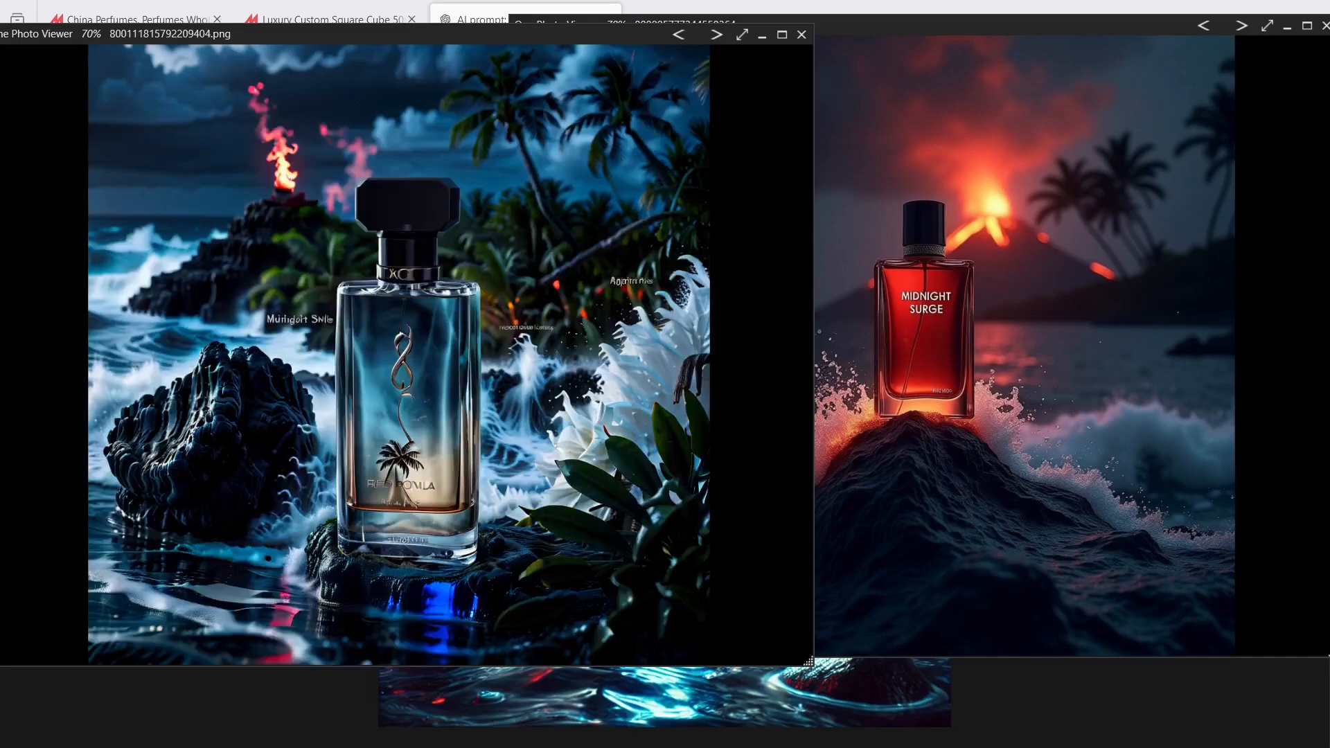
pyautogui.press('Right')
pyautogui.press('Right')
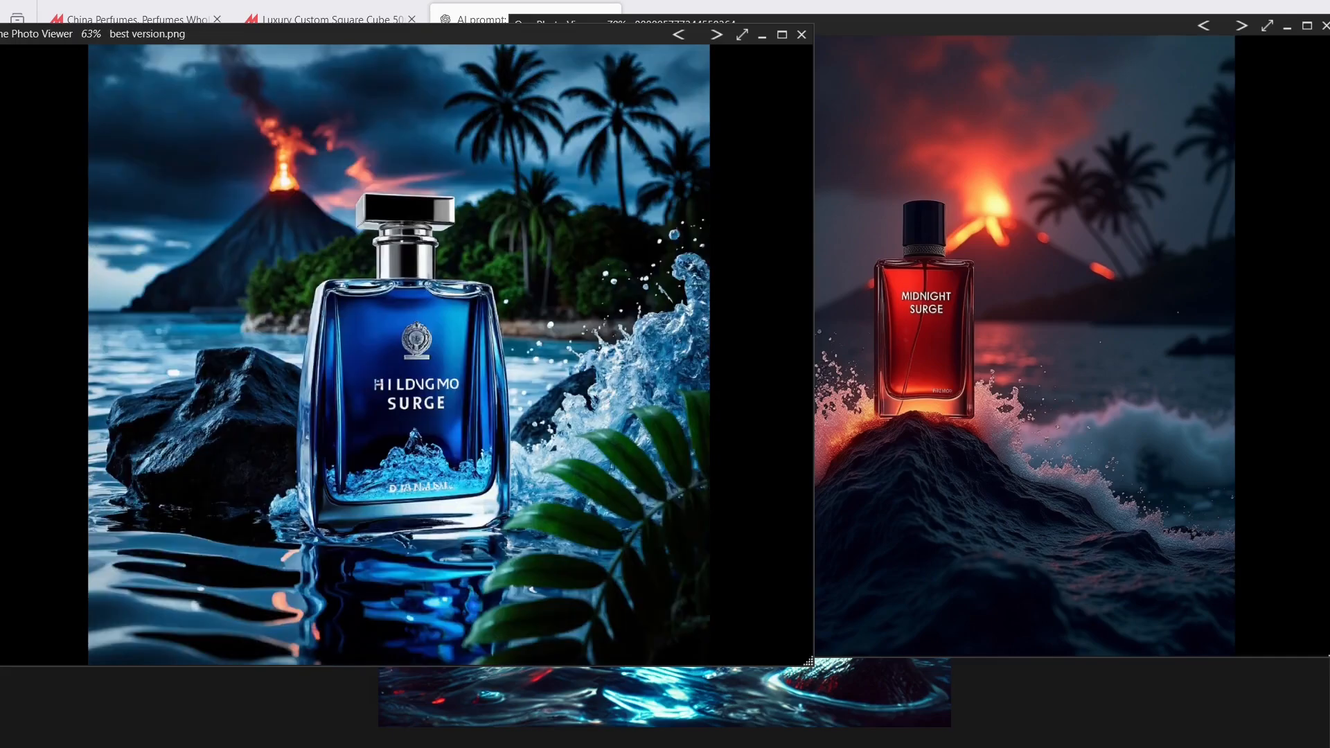
pyautogui.press('Right')
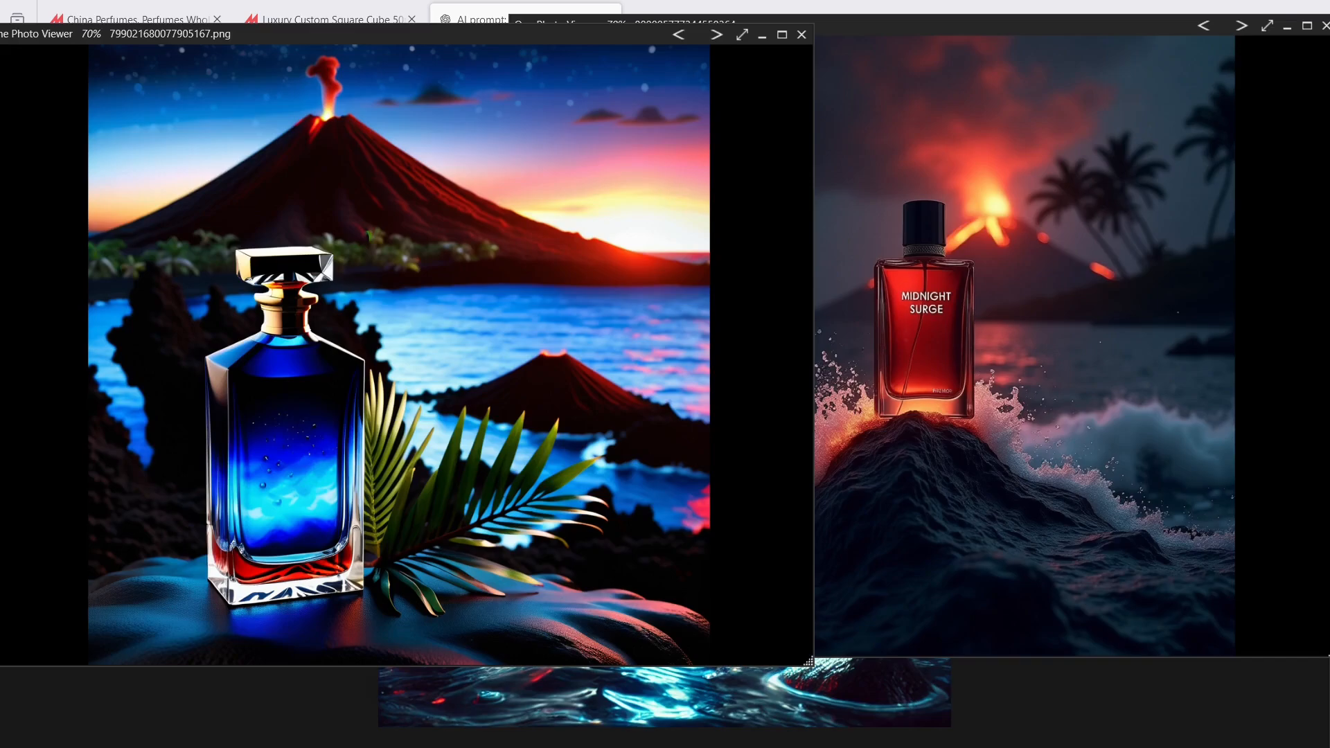
pyautogui.press('Right')
pyautogui.press('Right')
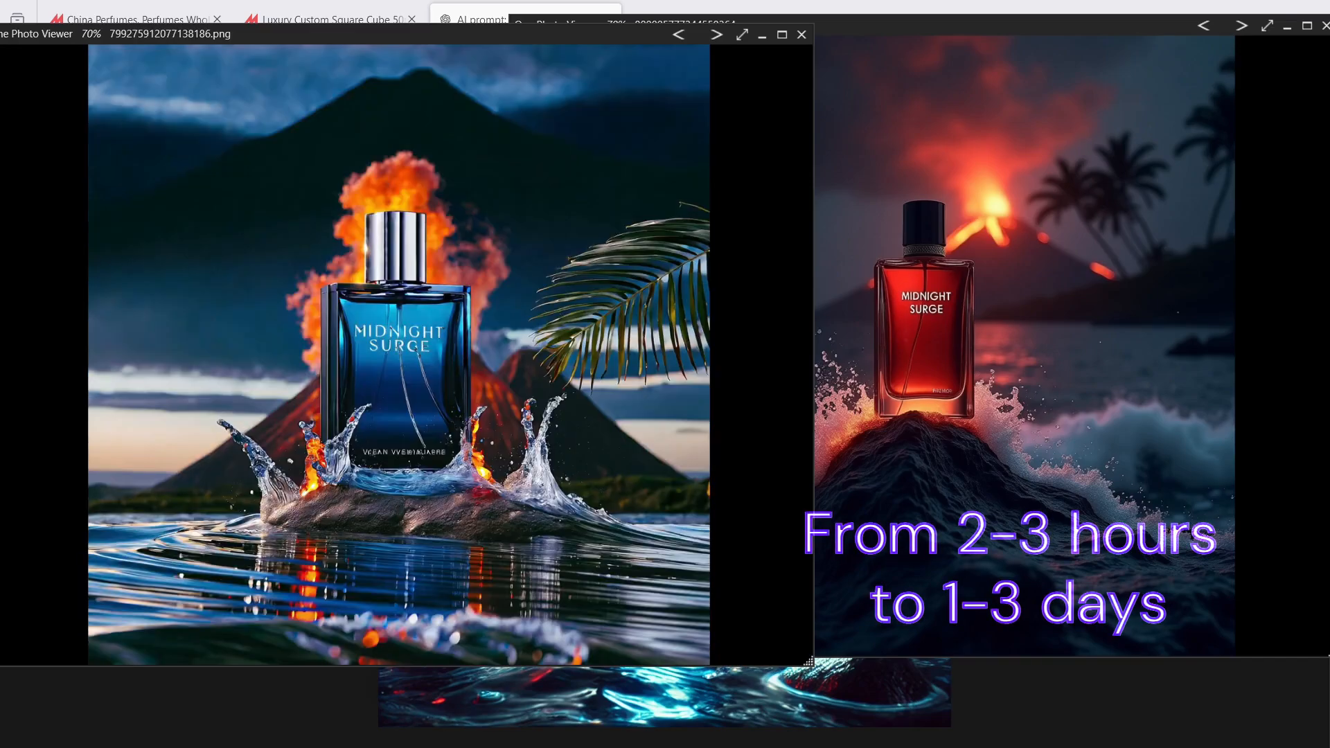
pyautogui.press('Right')
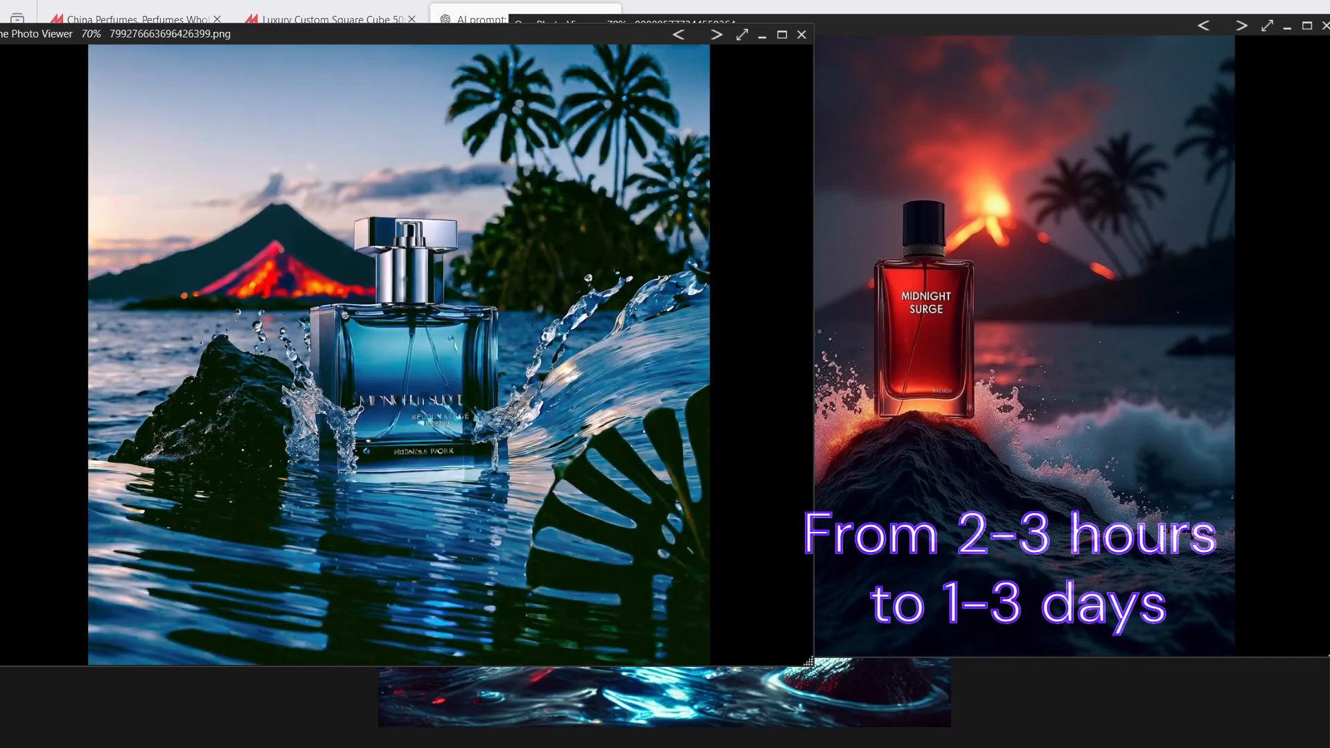
pyautogui.press('Right')
# - Return to the enlarged ChatGPT volcano image, and bring up final (no text).jpg in One Photo Viewer
pyautogui.hotkey('alt', 'Tab')
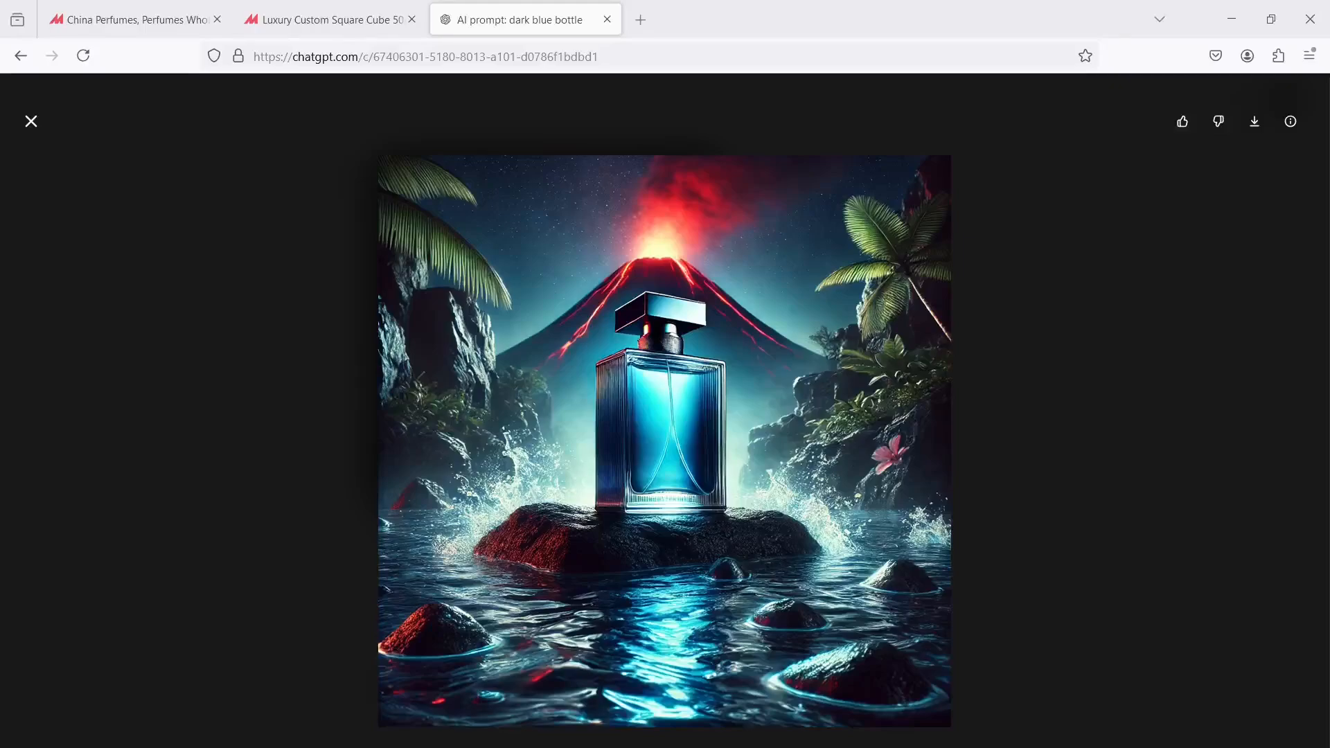
pyautogui.hotkey('alt', 'Tab')
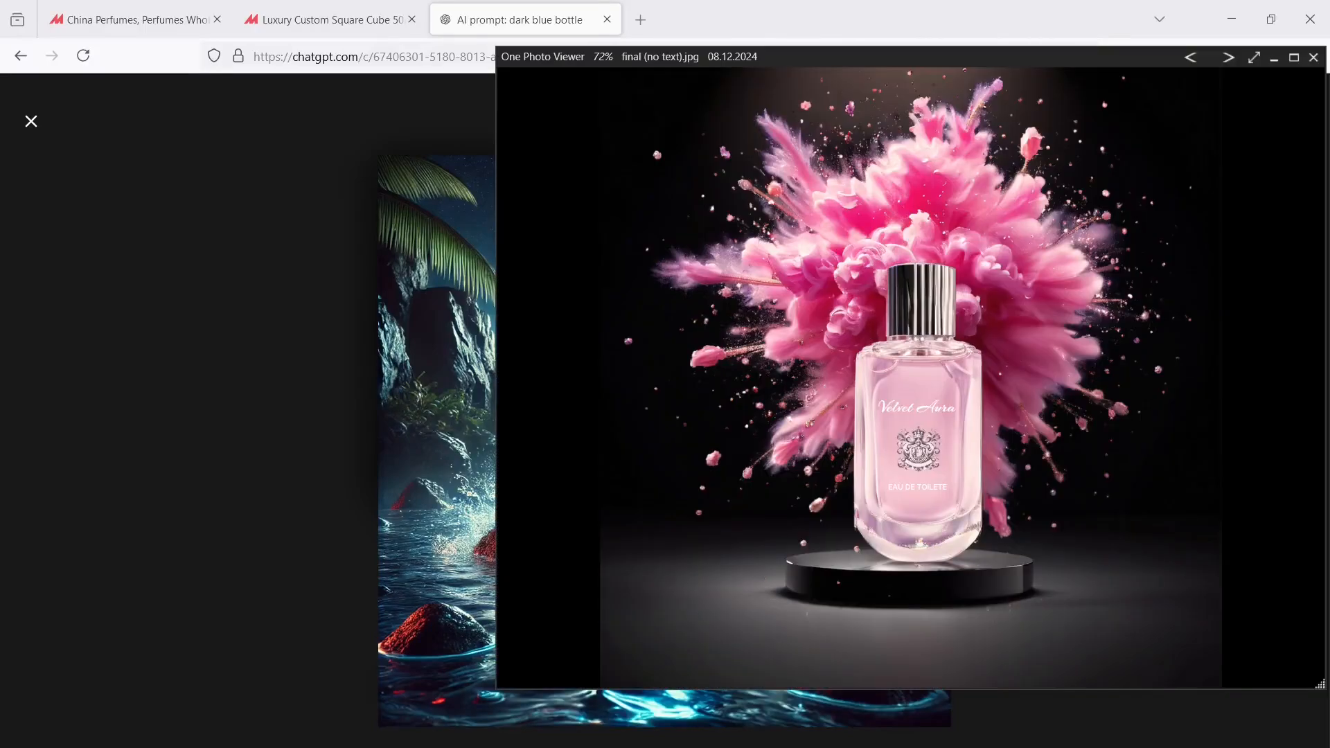
# - Compare the pink Velvet Aura image with the generated pink powder and rose variants in One Photo Viewer
pyautogui.moveTo(913, 44); pyautogui.dragTo(1050, 94)
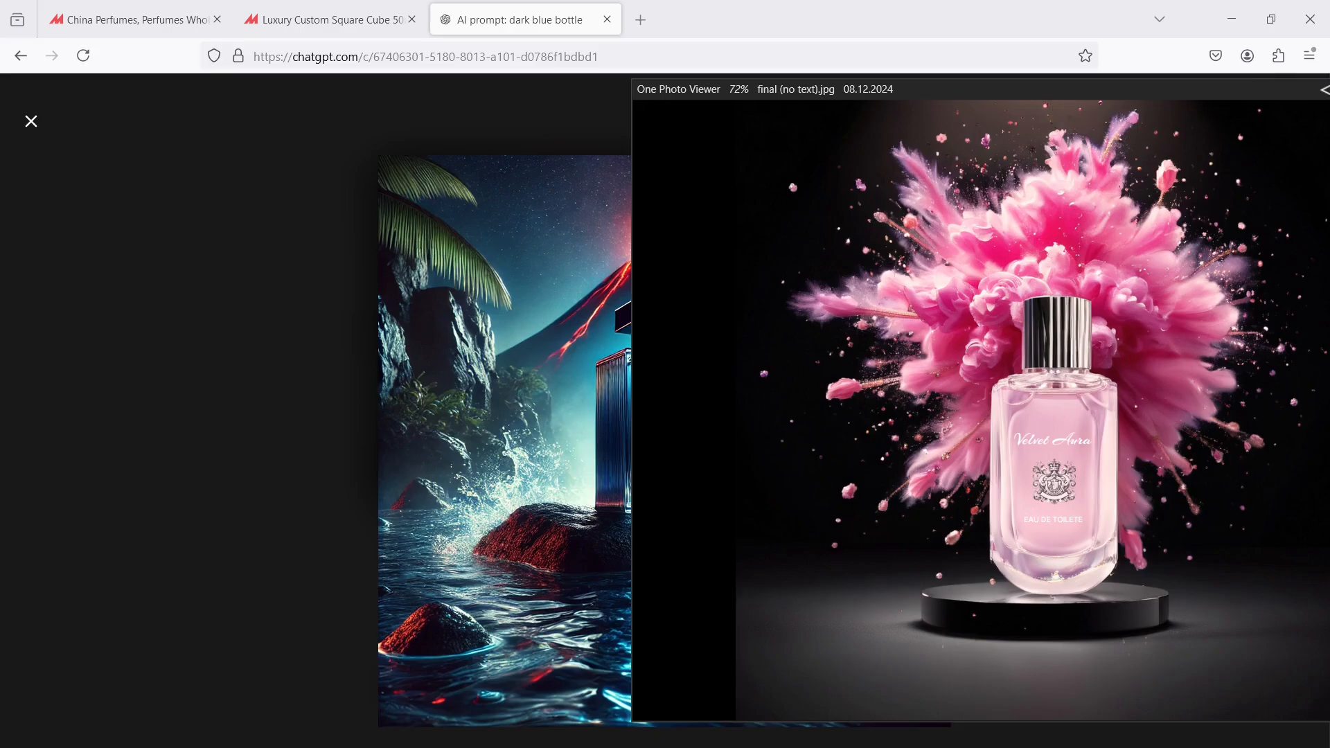
pyautogui.hotkey('alt', 'Tab')
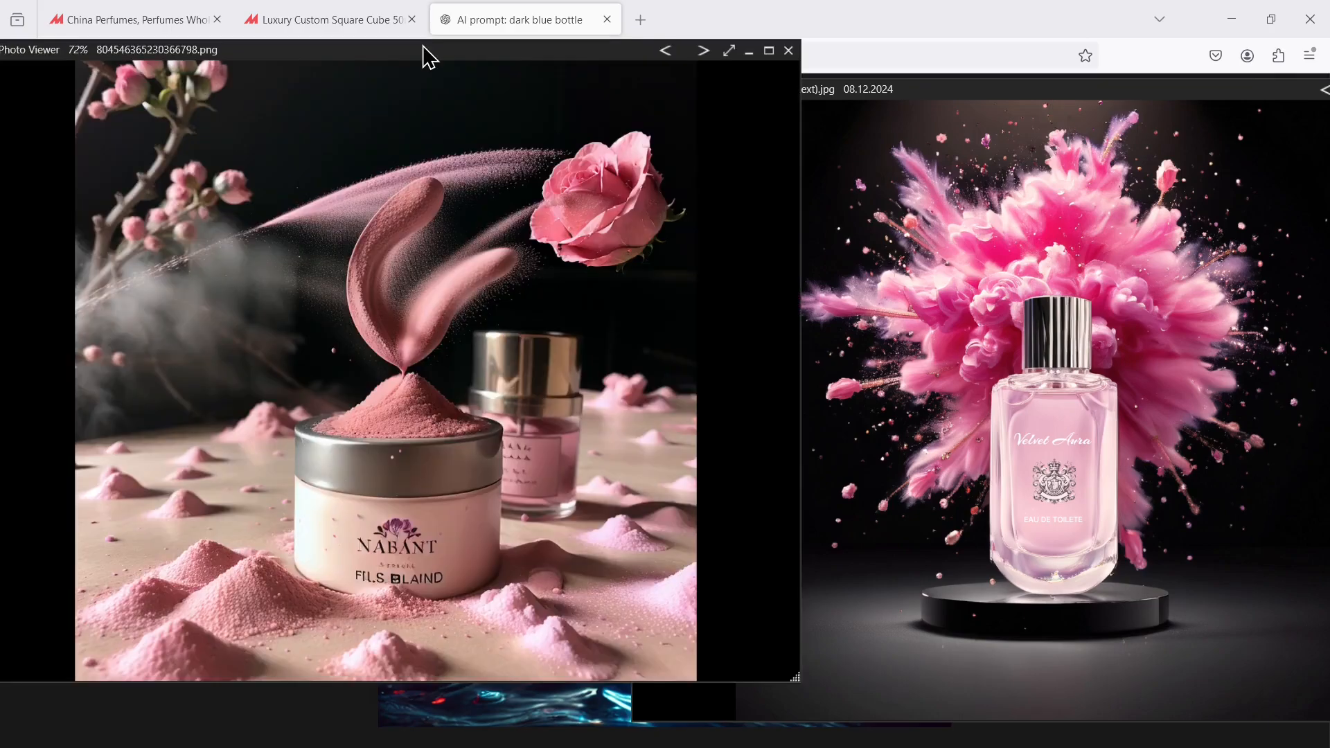
pyautogui.press('Right')
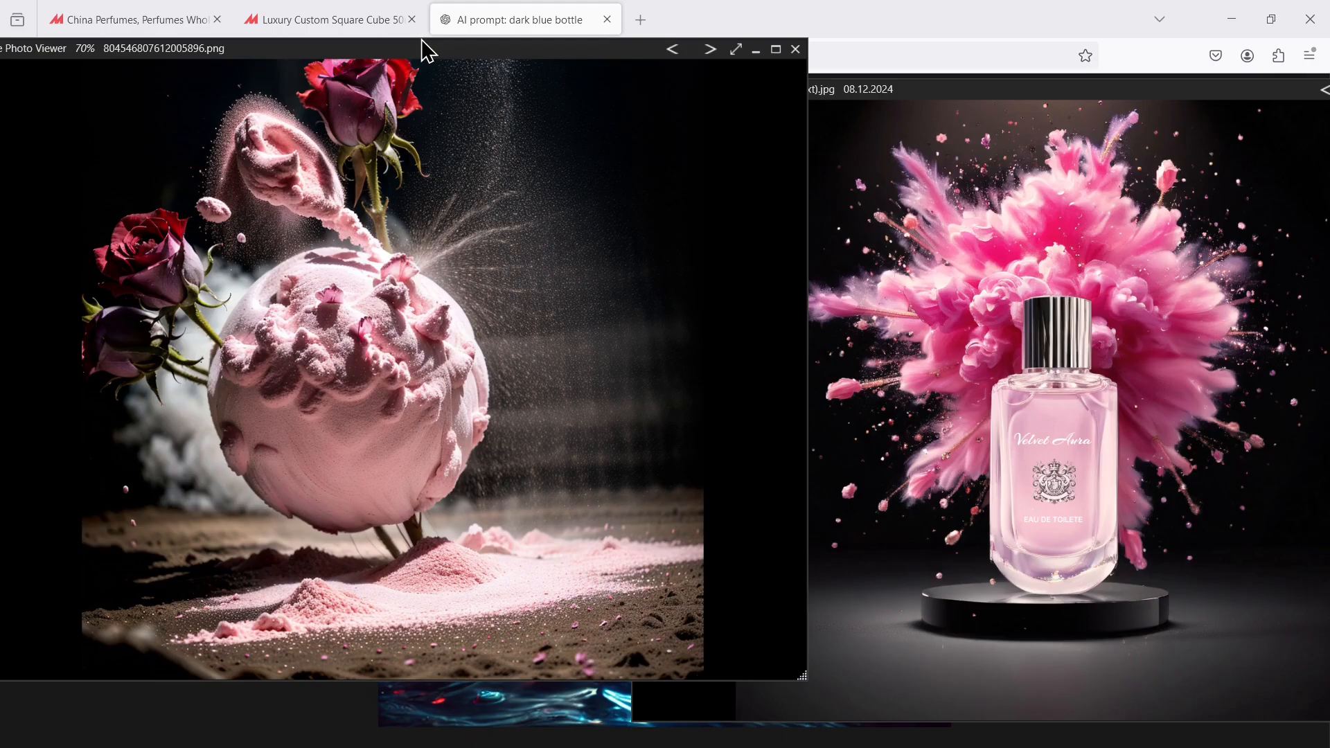
pyautogui.press('Right')
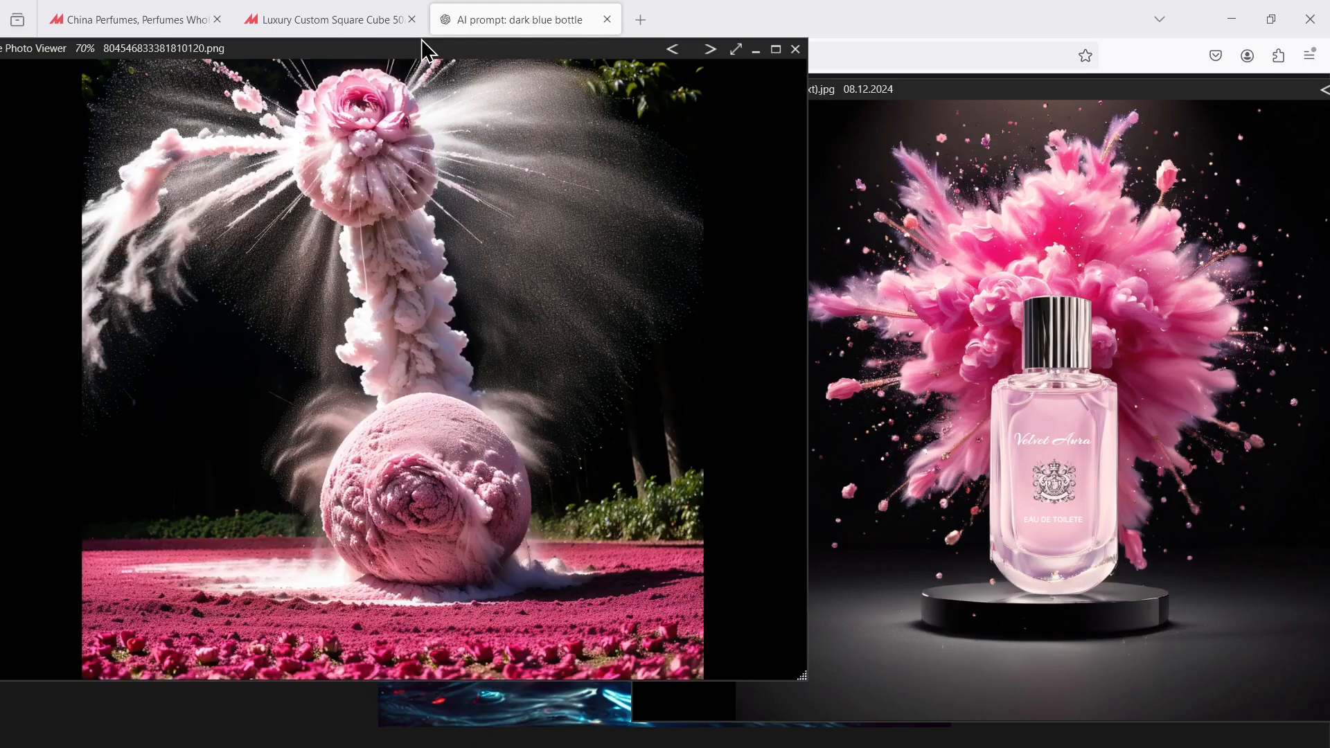
pyautogui.press('Right')
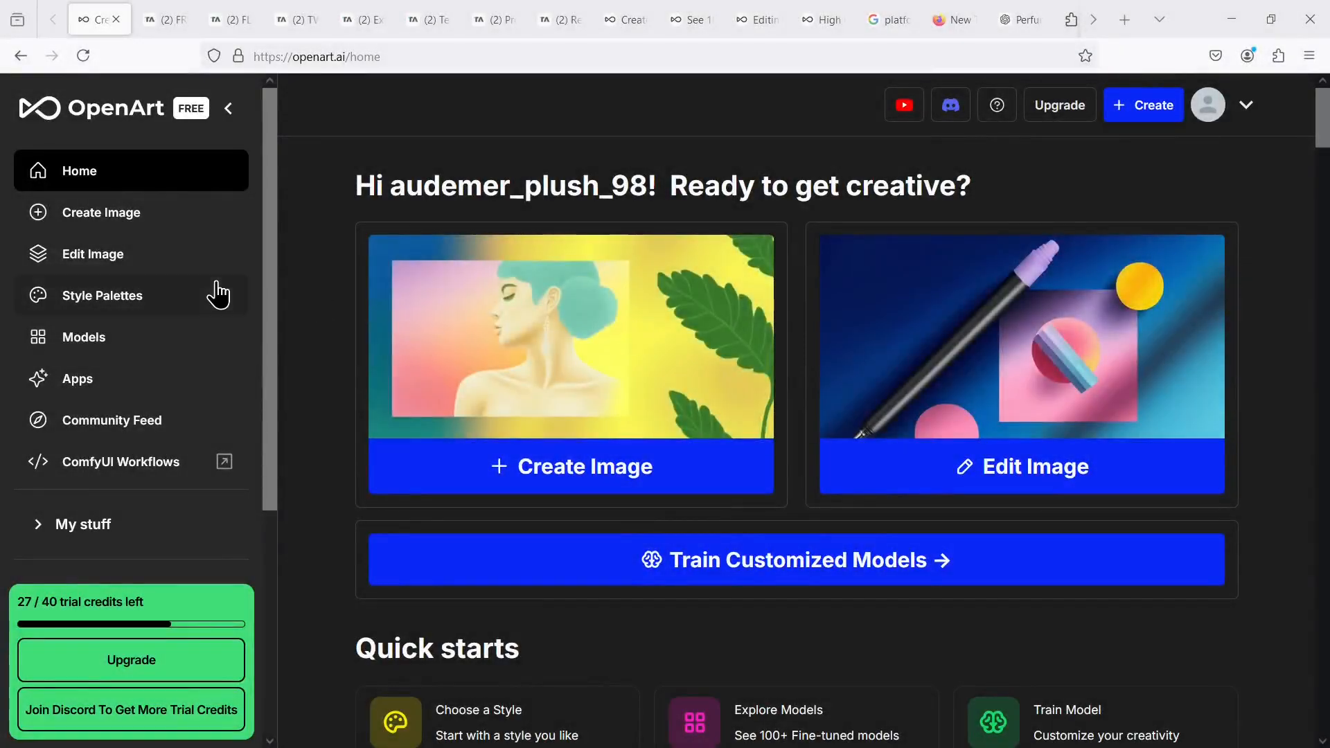
# - Open OpenArt's image creation page, and copy the adapted Midnight Surge prompt from the Word document
pyautogui.click(131, 220)
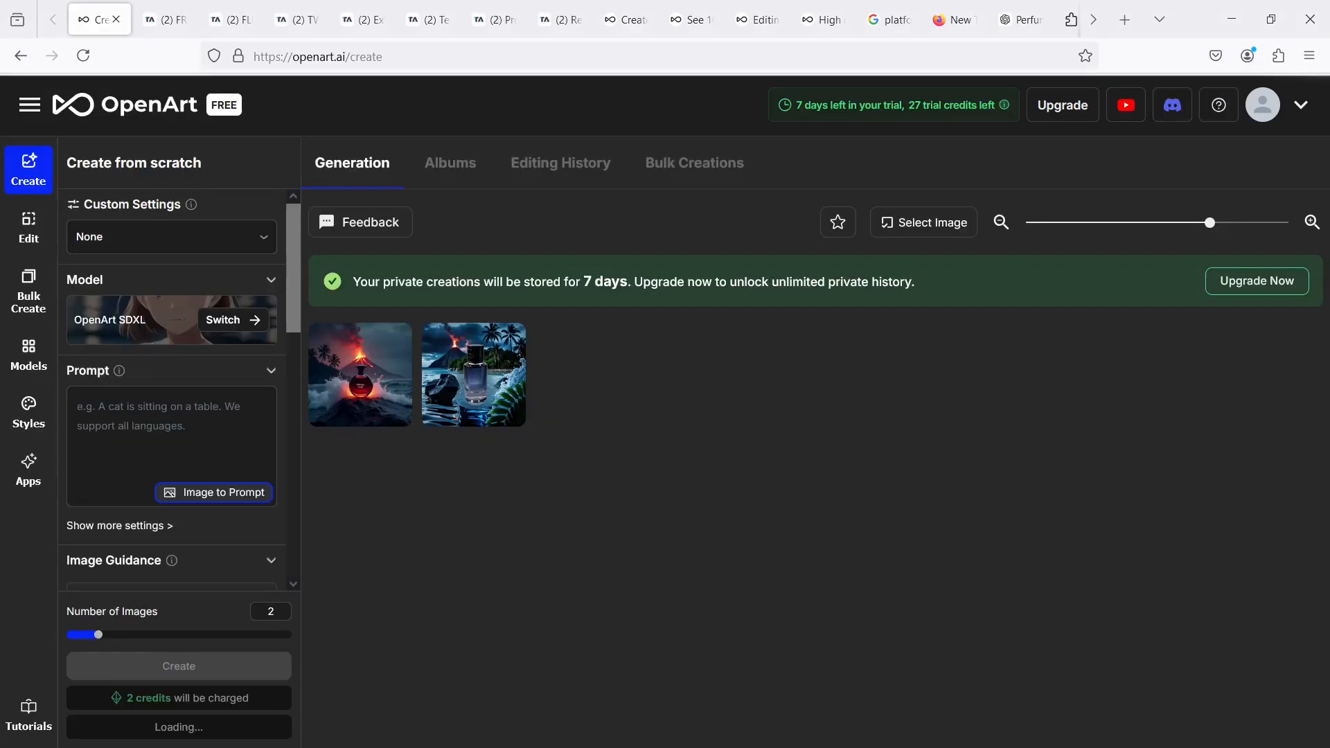
pyautogui.hotkey('alt', 'Tab')
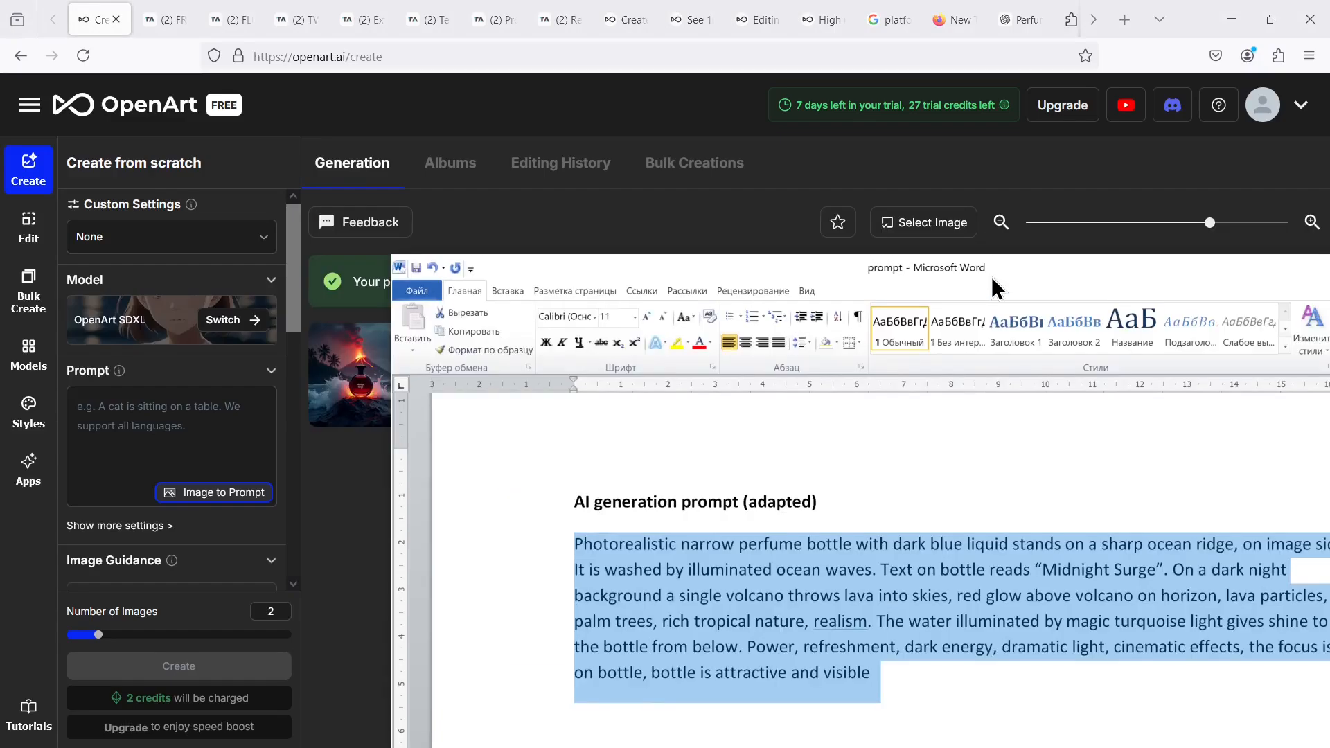
pyautogui.hotkey('ctrl', 'c')
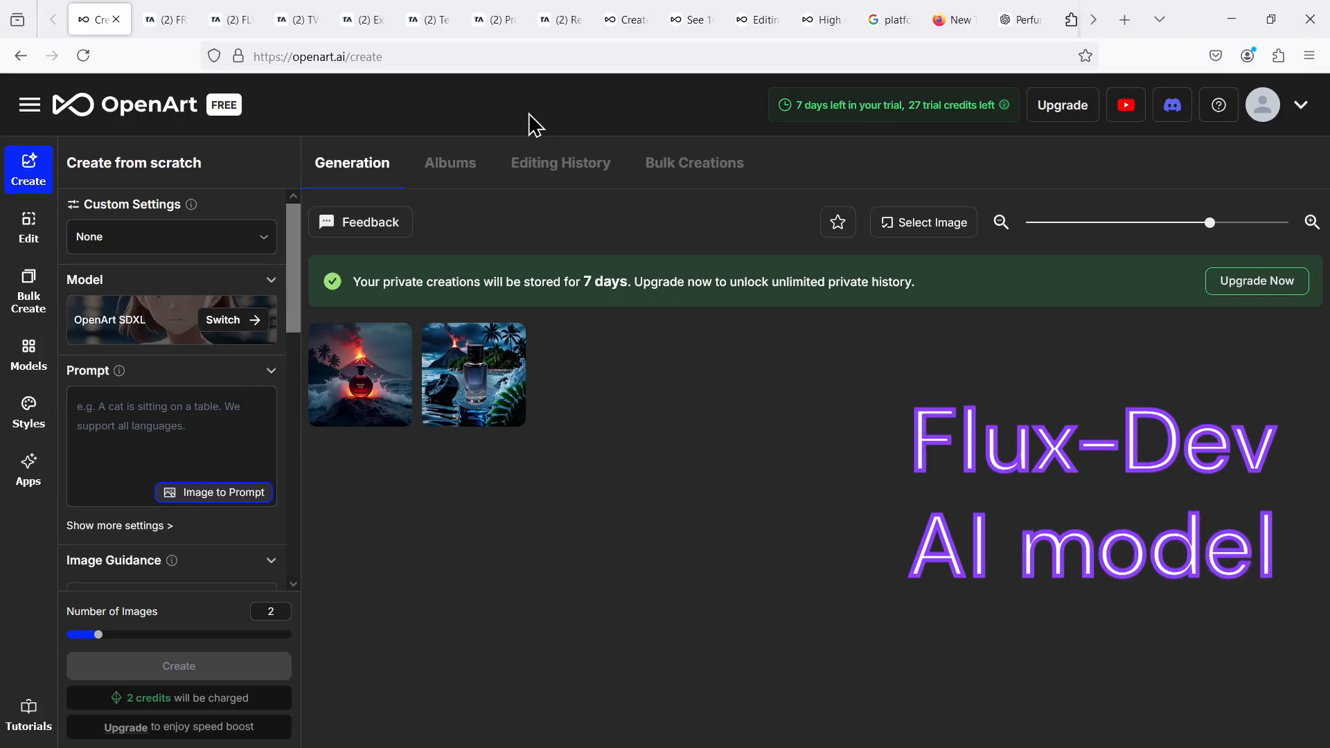
# - Choose Flux (dev) from the public models and fill in the copied Midnight Surge bottle prompt
pyautogui.click(233, 321)
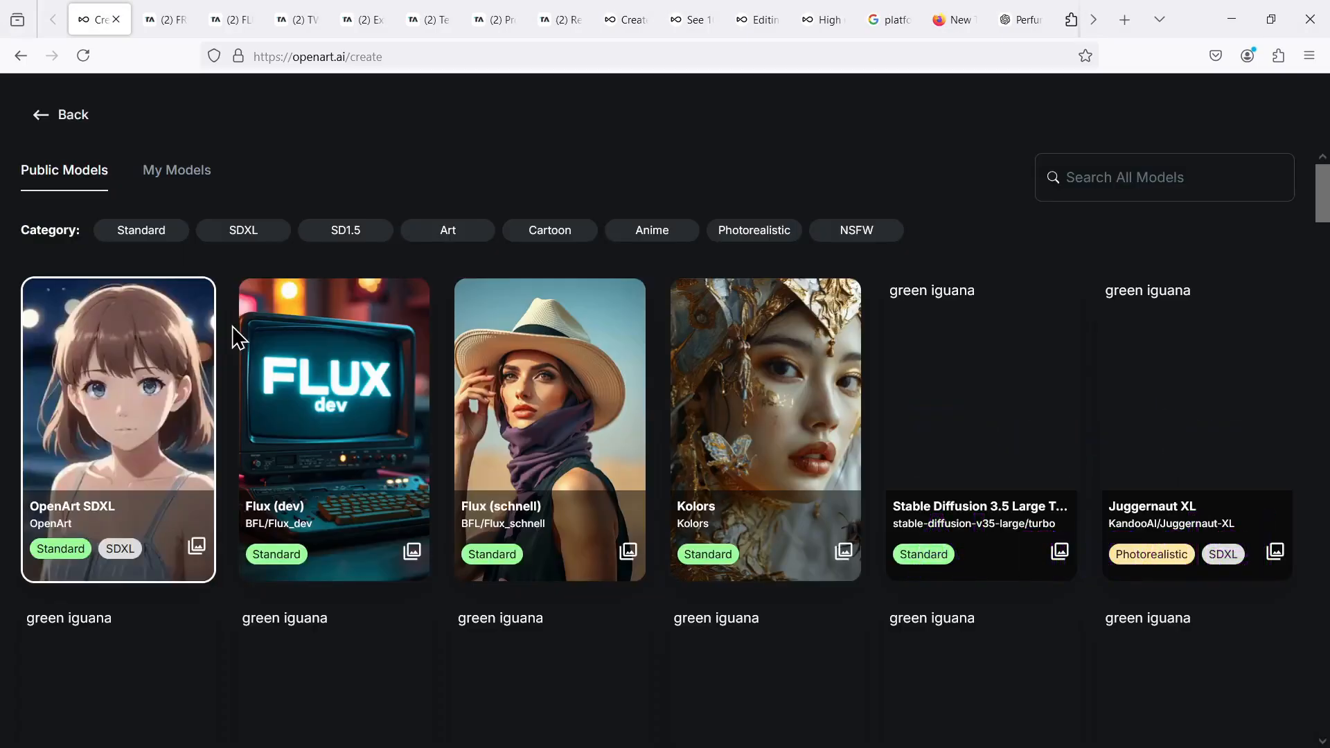
pyautogui.scroll(-4, 646, 365)
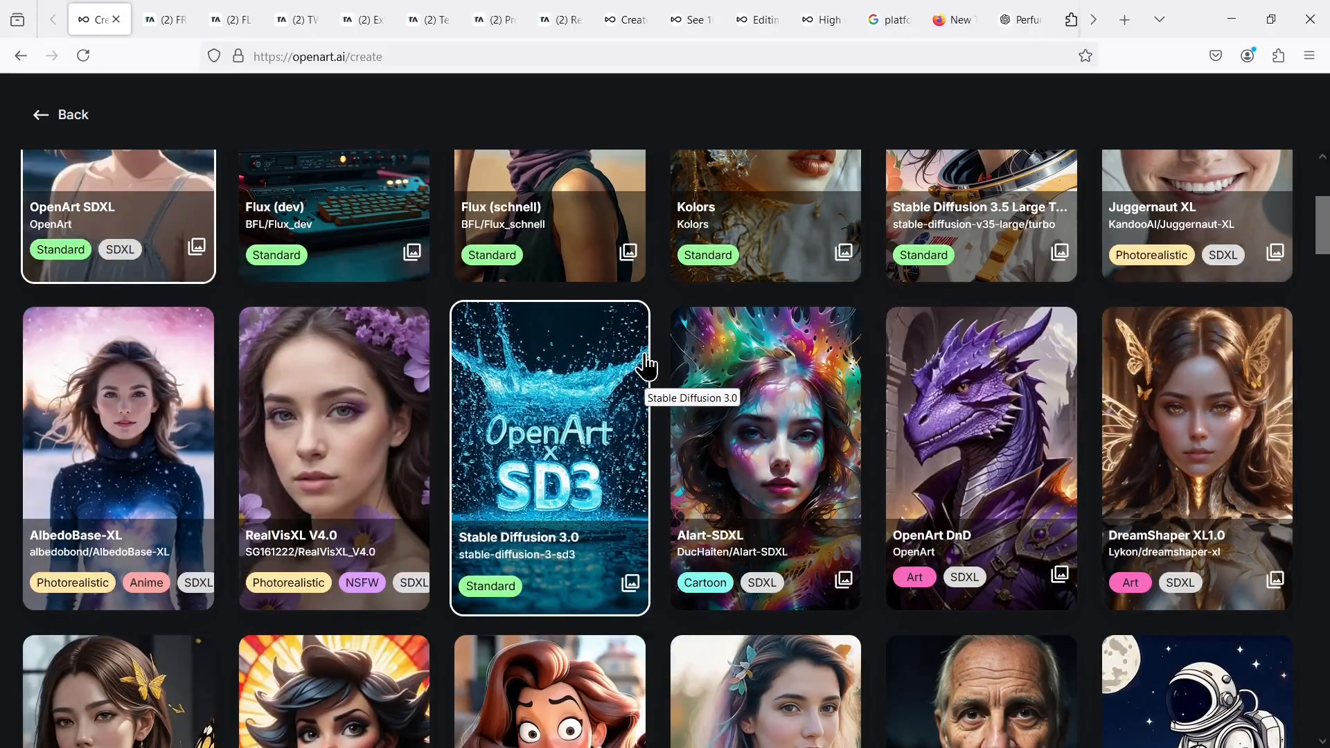
pyautogui.scroll(4, 339, 386)
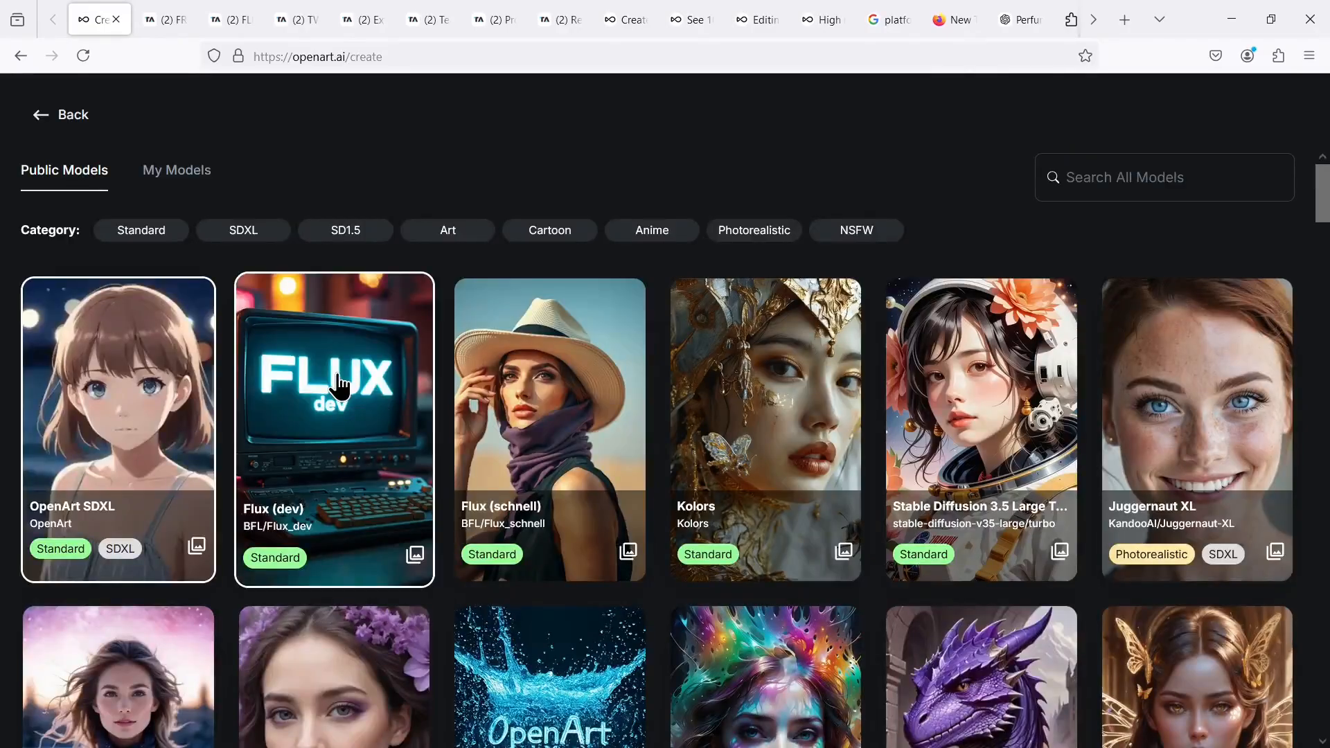
pyautogui.click(339, 386)
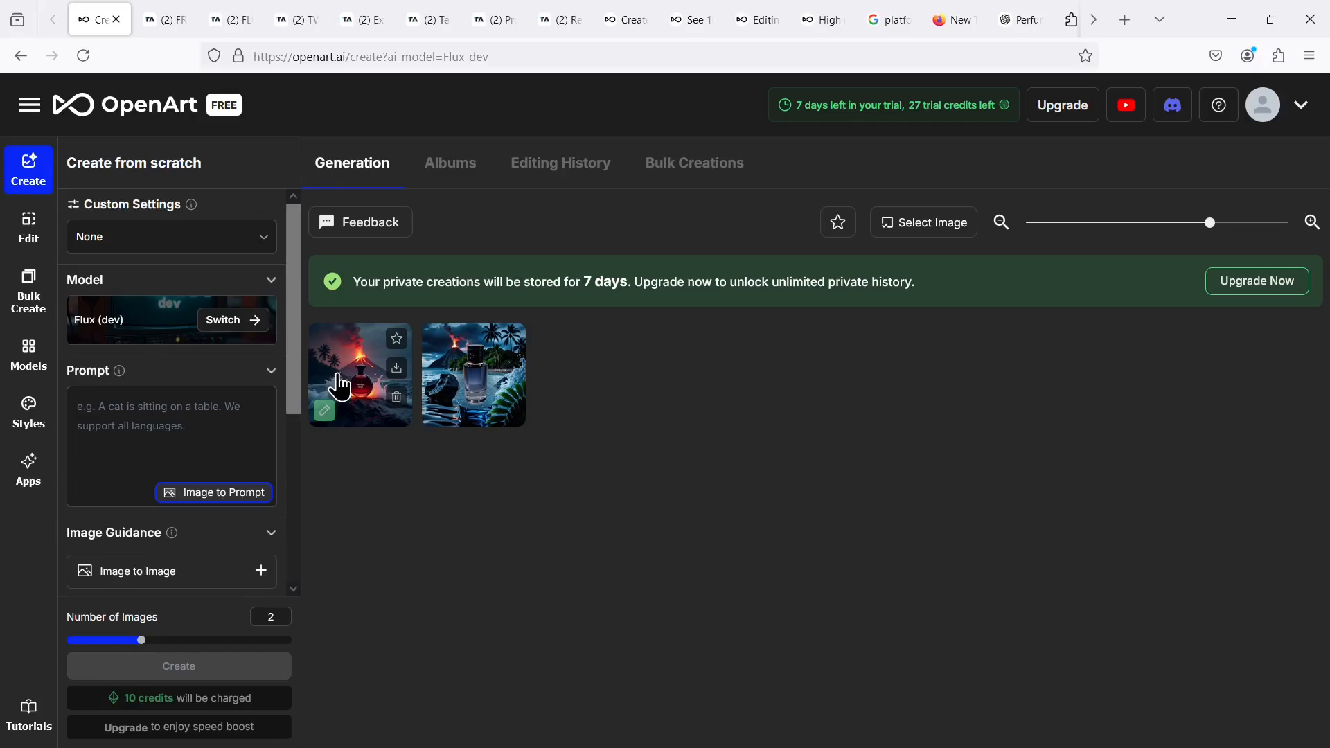
pyautogui.click(192, 415)
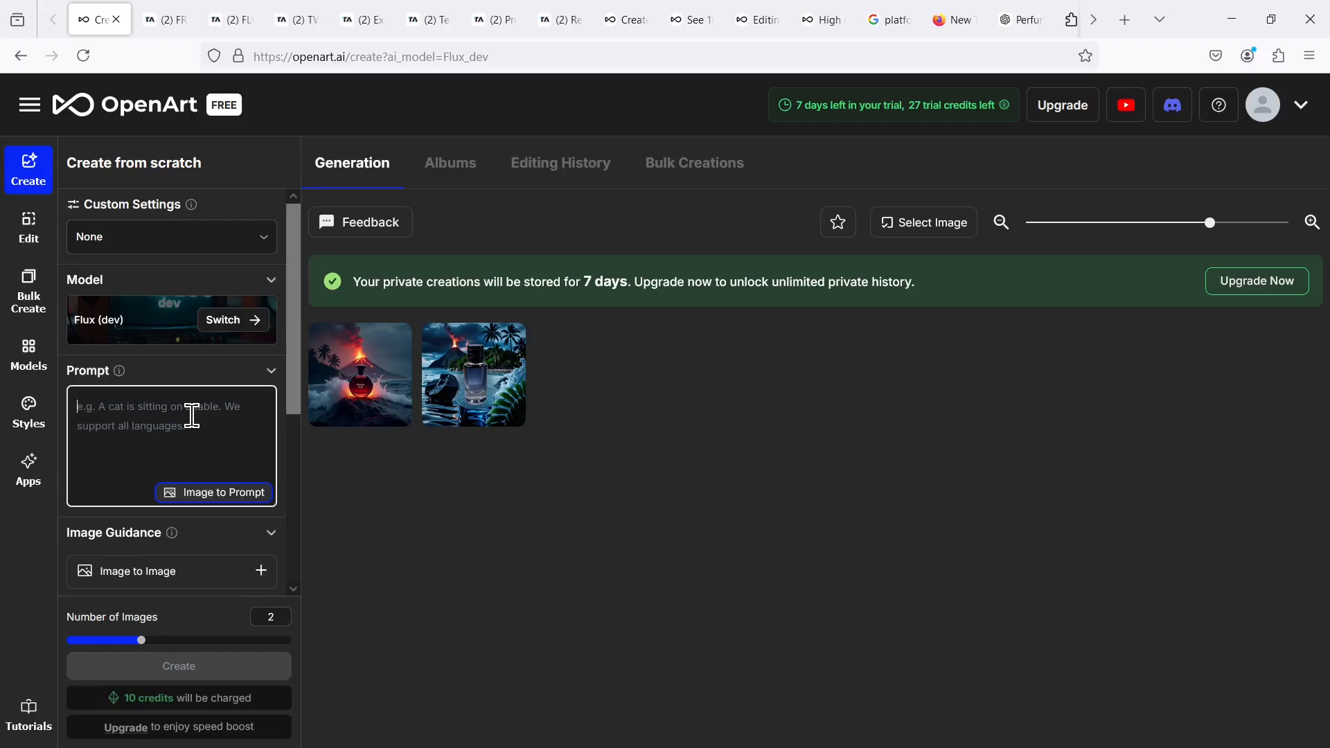
pyautogui.hotkey('ctrl', 'v')
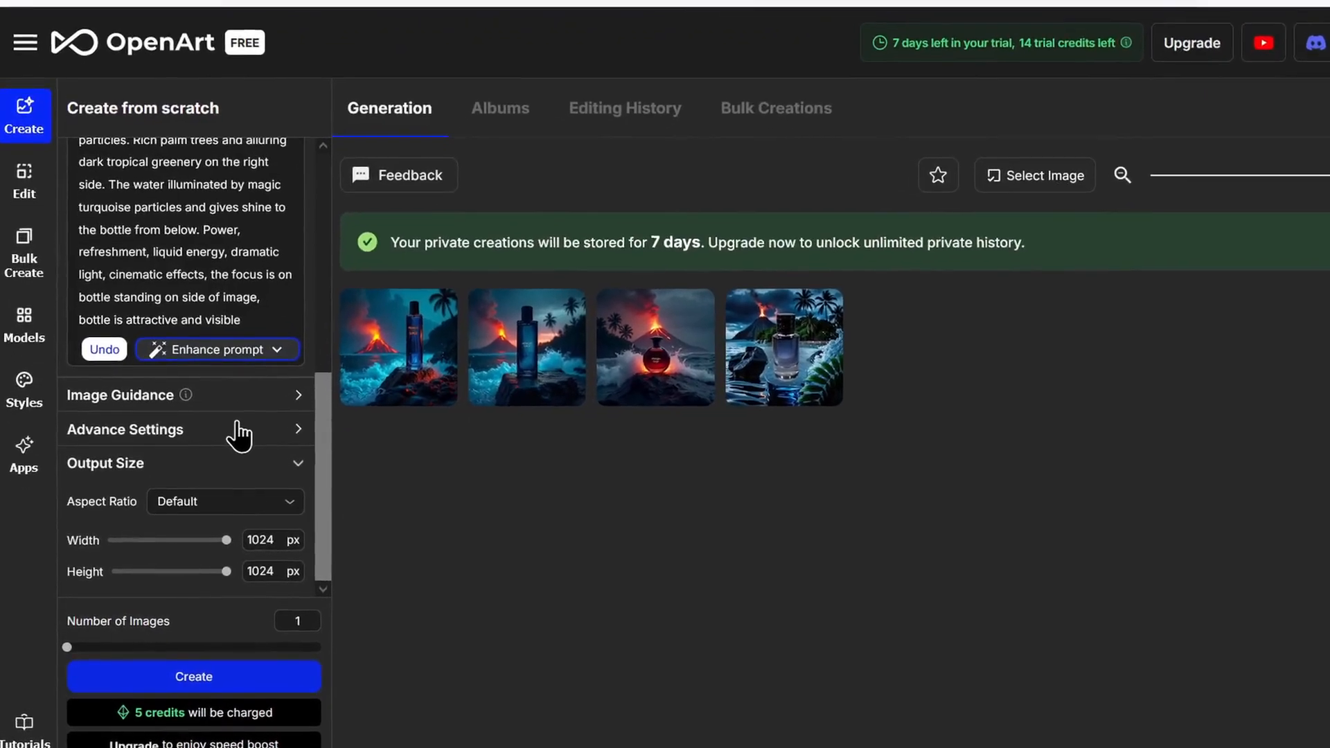
# - Expand the advanced settings for the volcano bottle generation and open the newest generated image
pyautogui.click(239, 429)
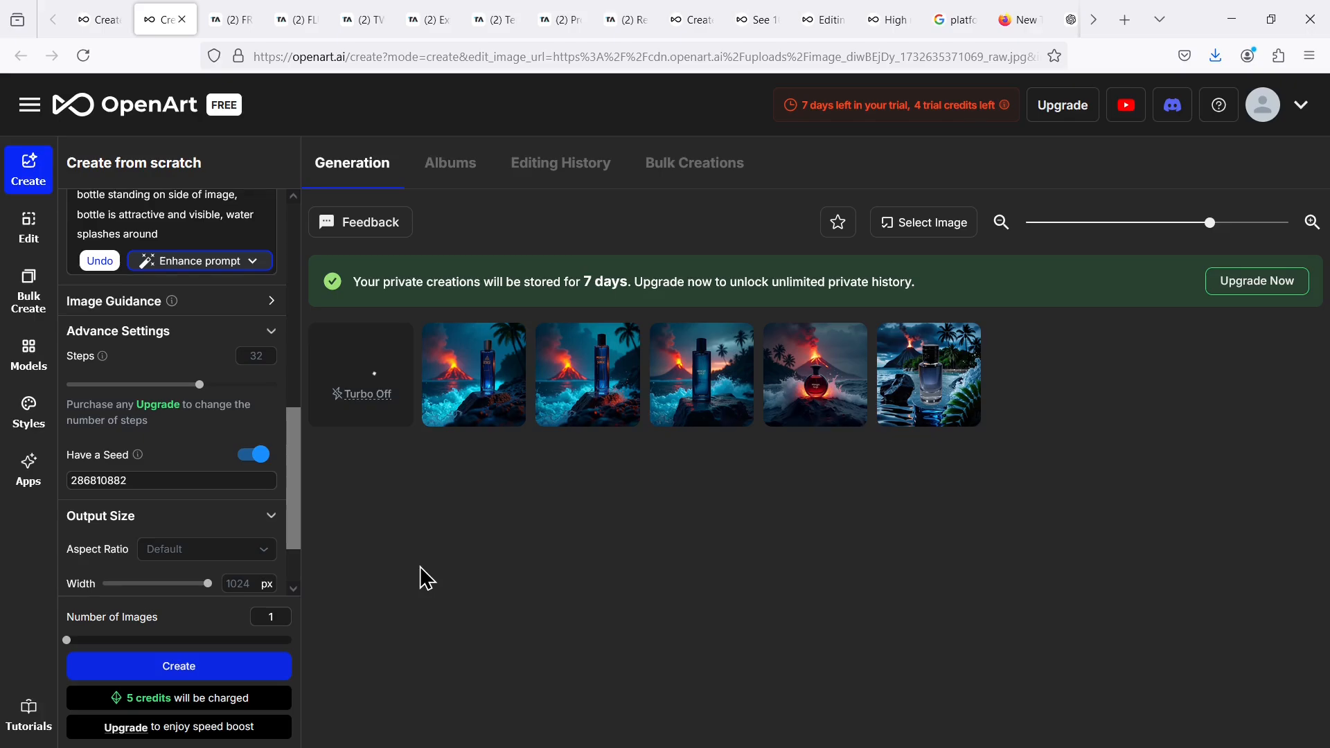
pyautogui.click(359, 388)
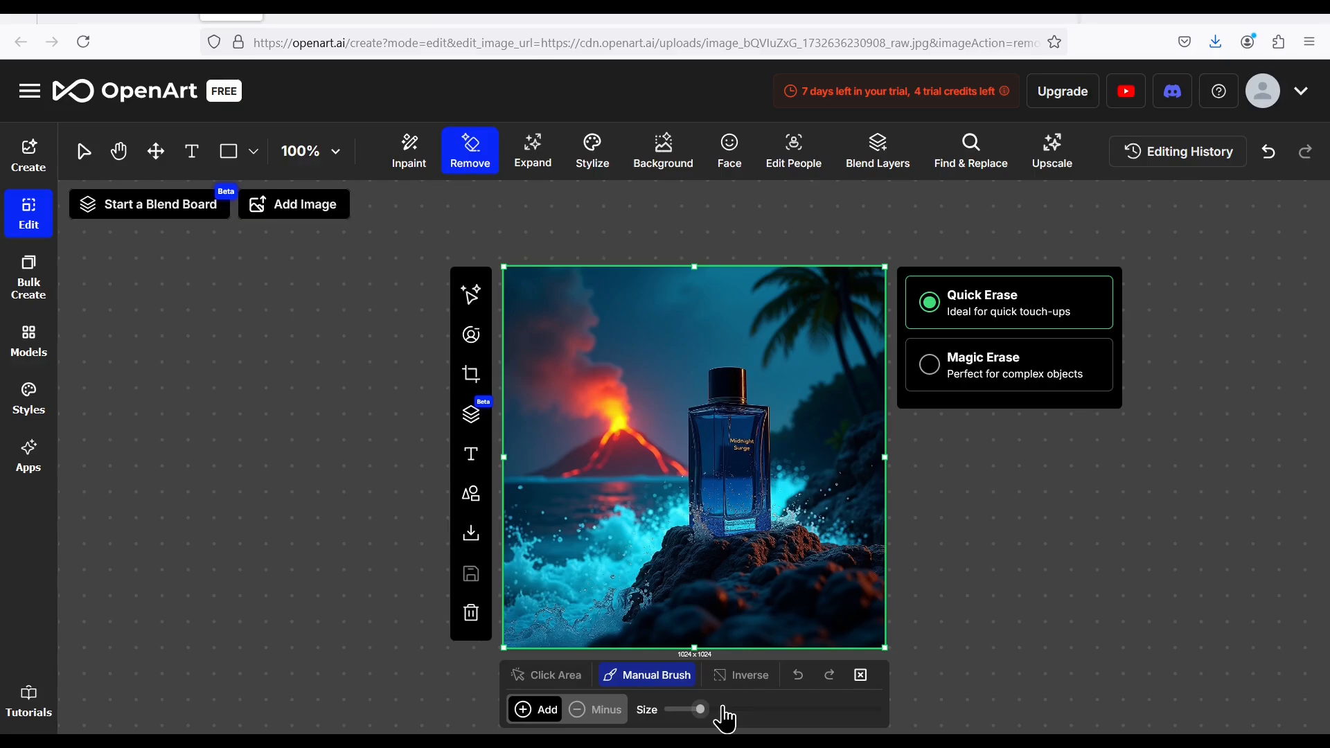
# - Erase the bottle from the volcano image with a larger Quick Erase brush and download the cleaned background
pyautogui.moveTo(724, 709); pyautogui.dragTo(747, 710)
pyautogui.moveTo(728, 400); pyautogui.dragTo(712, 500)
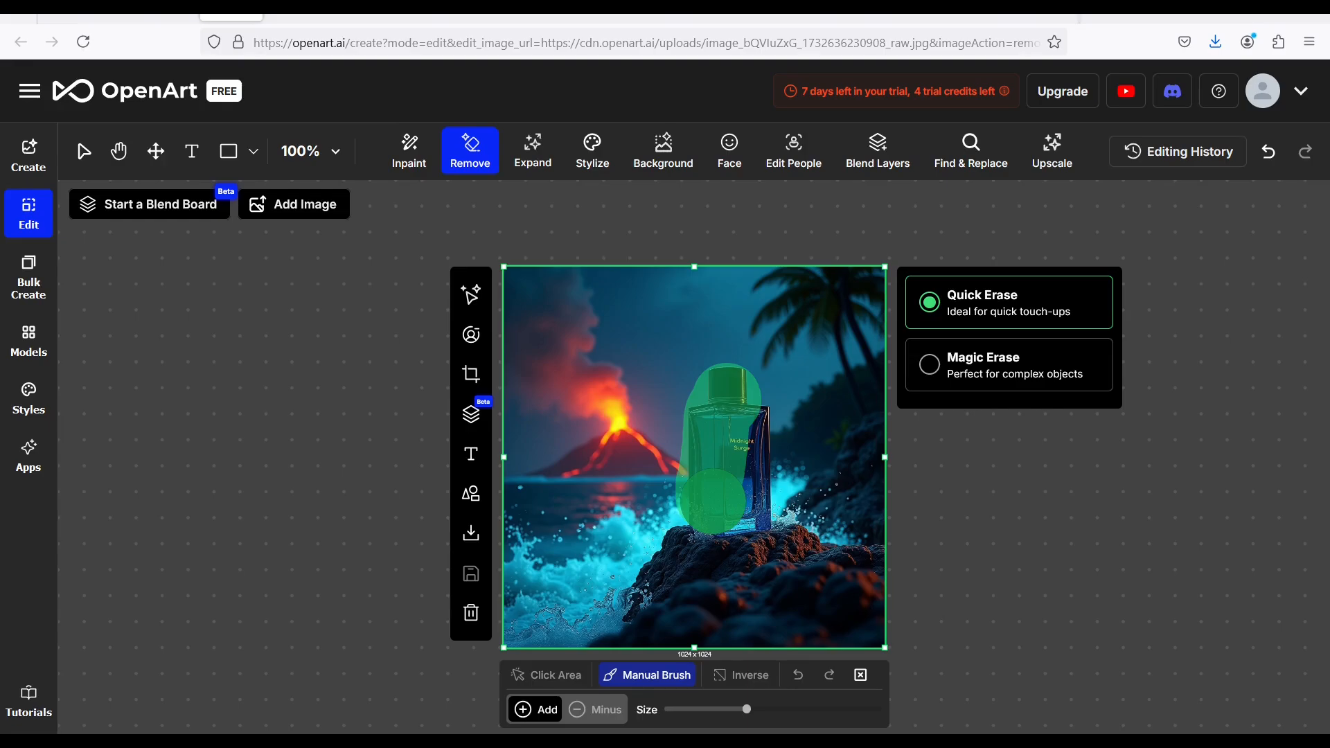
pyautogui.moveTo(712, 500); pyautogui.dragTo(751, 433)
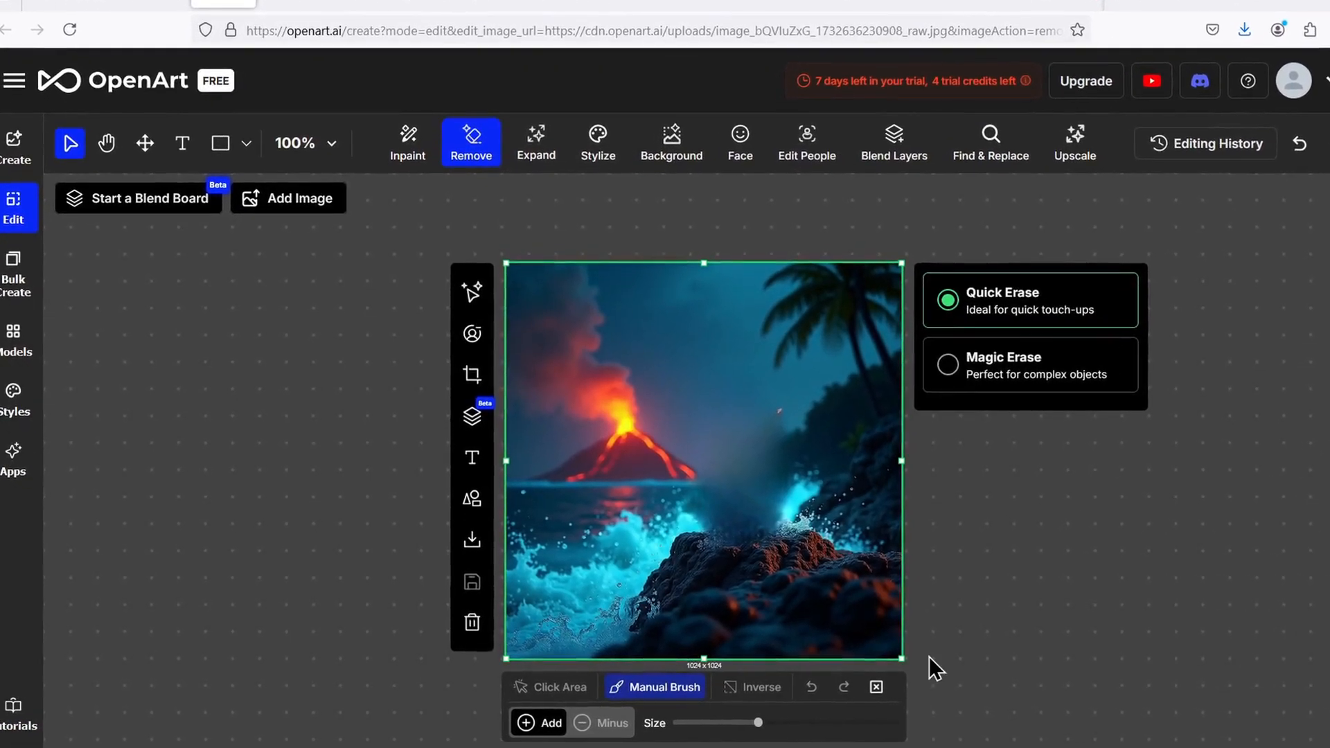
pyautogui.click(476, 530)
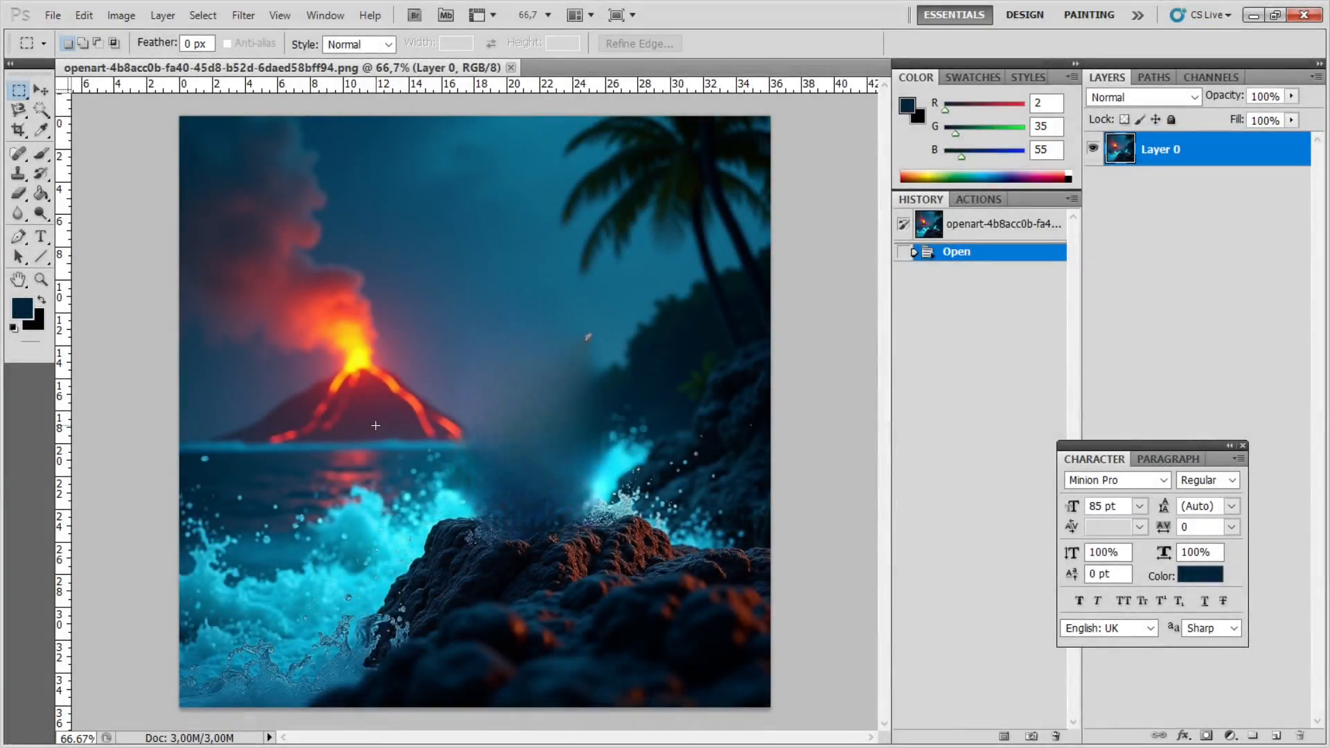
# - Open clear bottle.jpg in Photoshop as a tab beside the background image, and move the Character panel clear of the layers
pyautogui.hotkey('ctrl', 'o')
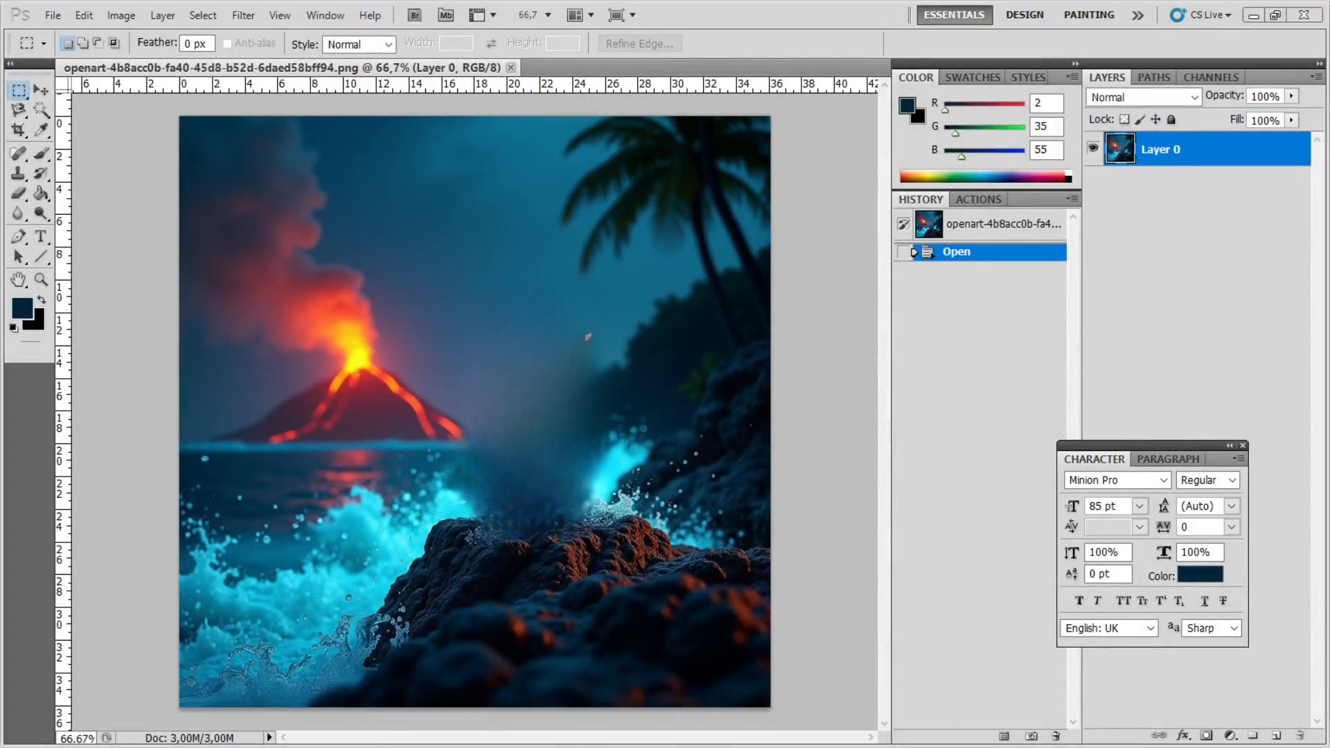
pyautogui.moveTo(561, 3); pyautogui.dragTo(551, 69)
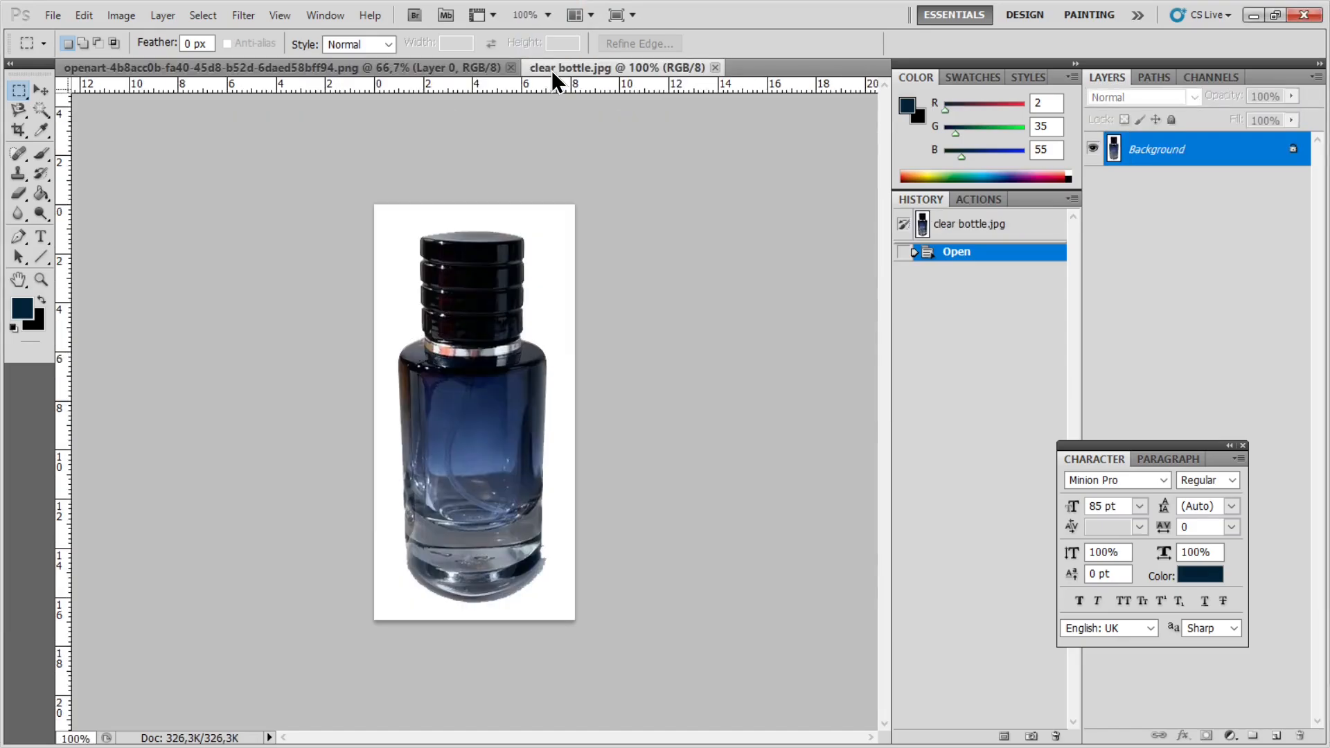
pyautogui.moveTo(1147, 445); pyautogui.dragTo(965, 343)
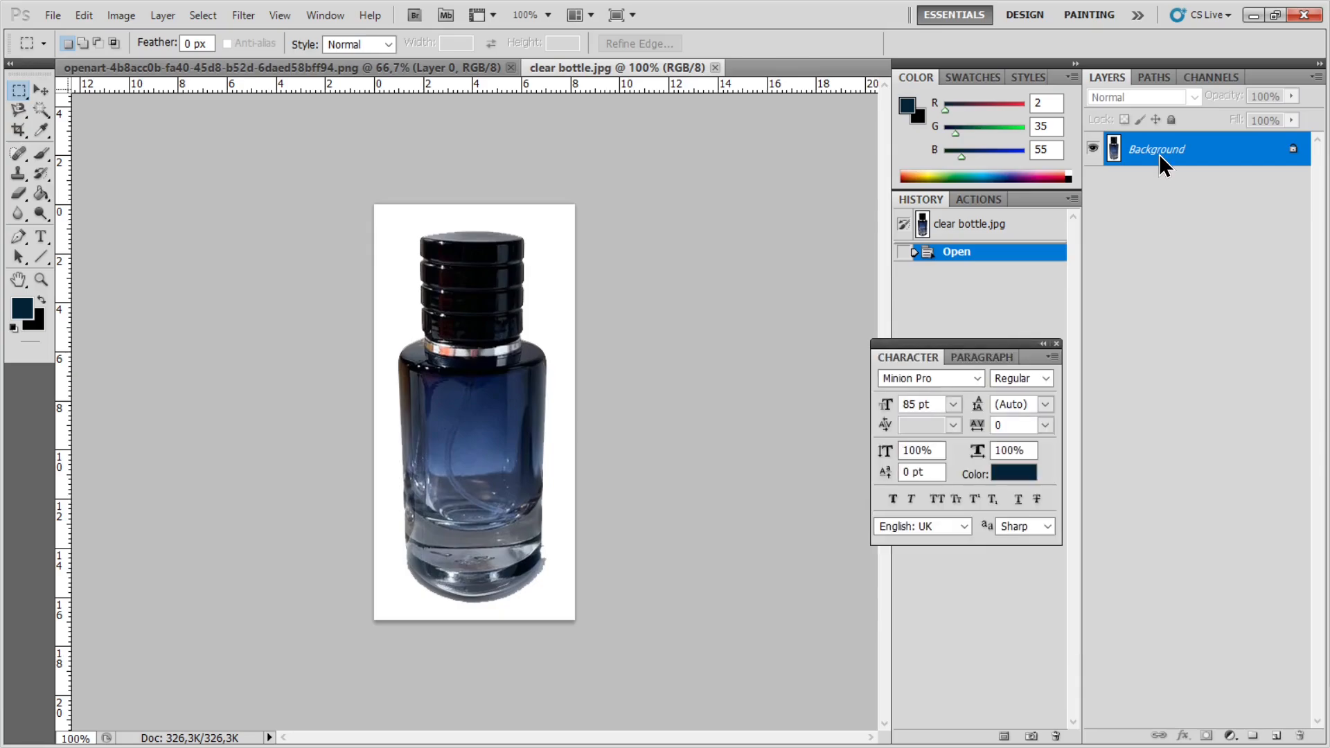
# - Cut the bottle out of its white background on a duplicate layer using the Magic Wand, and select the bottle's outline
pyautogui.rightClick(1158, 153)
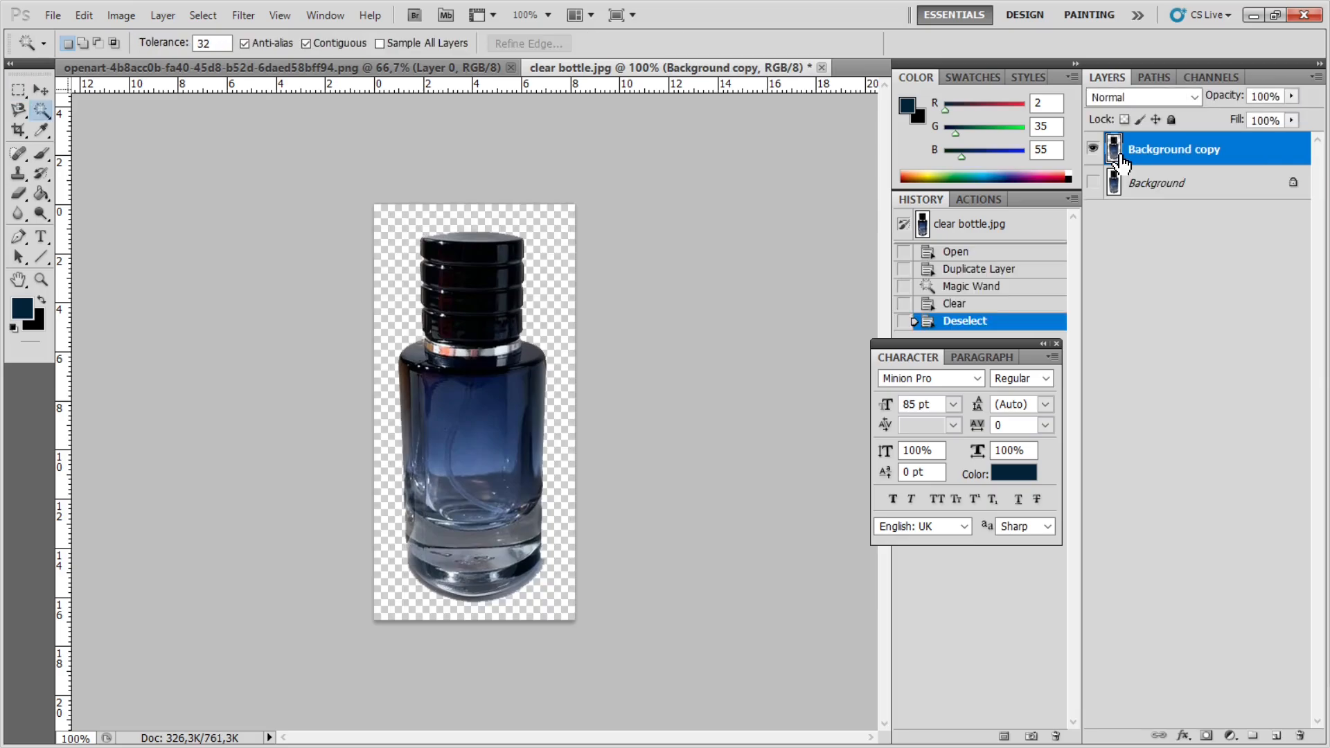
pyautogui.keyDown('ctrl'); pyautogui.click(1115, 156); pyautogui.keyUp('ctrl')
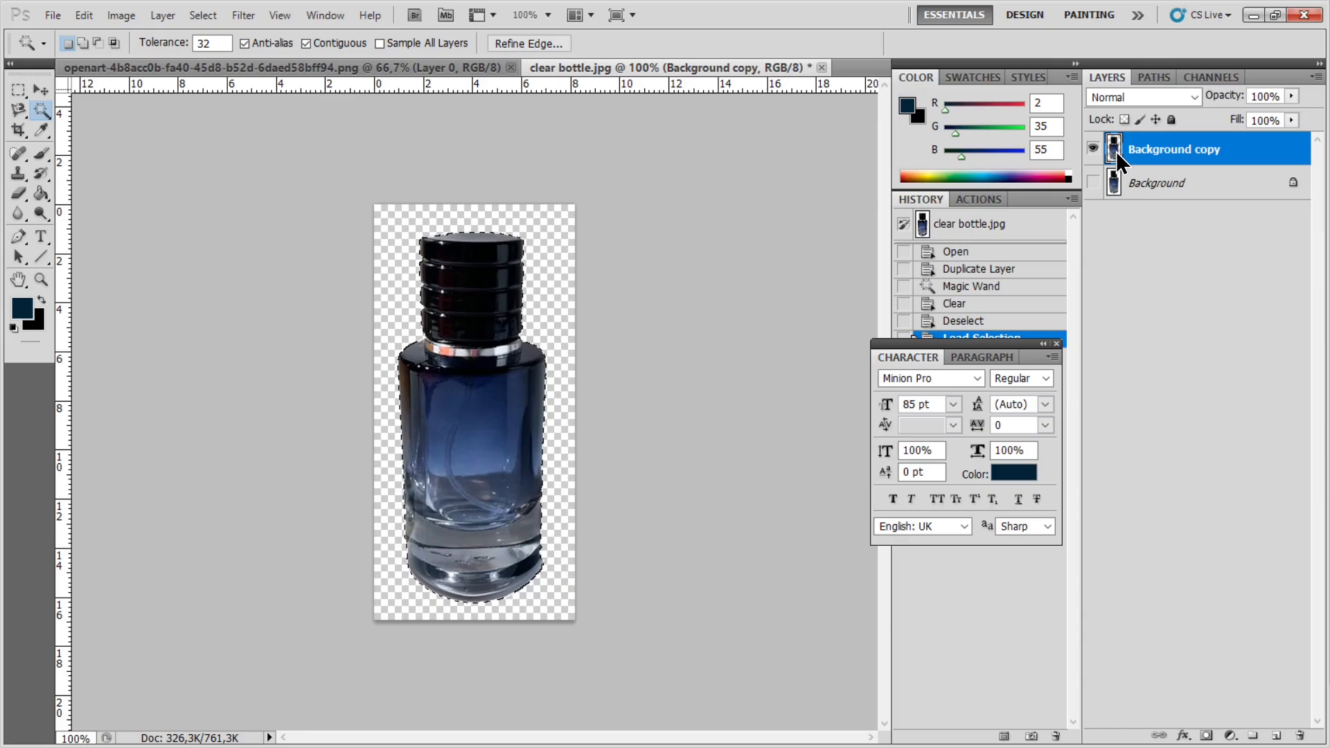
# - Paste the cut-out bottle onto a new layer in the volcano background image
pyautogui.hotkey('ctrl', 'Tab')
pyautogui.click(1278, 736)
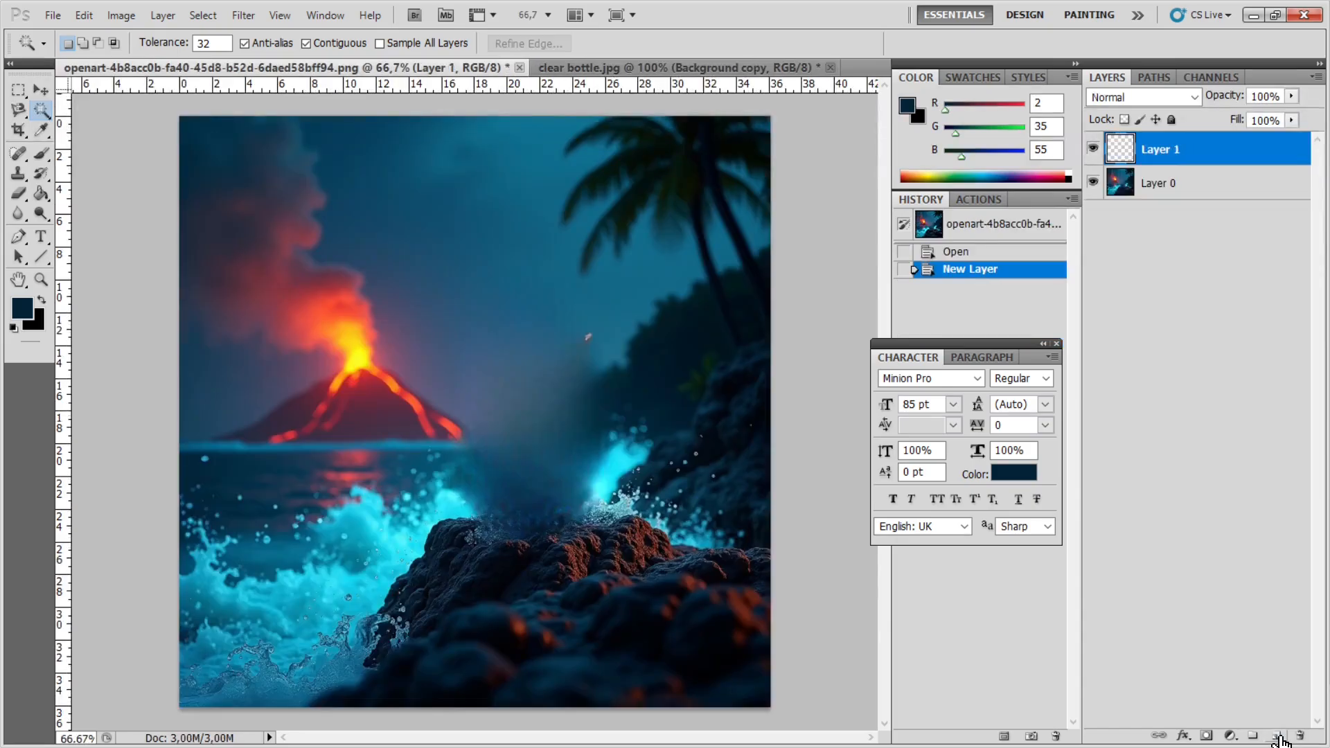
pyautogui.hotkey('ctrl', 'v')
# - Scale the pasted bottle proportionally to about 140% and nudge it upward on the rock
pyautogui.hotkey('ctrl', 't')
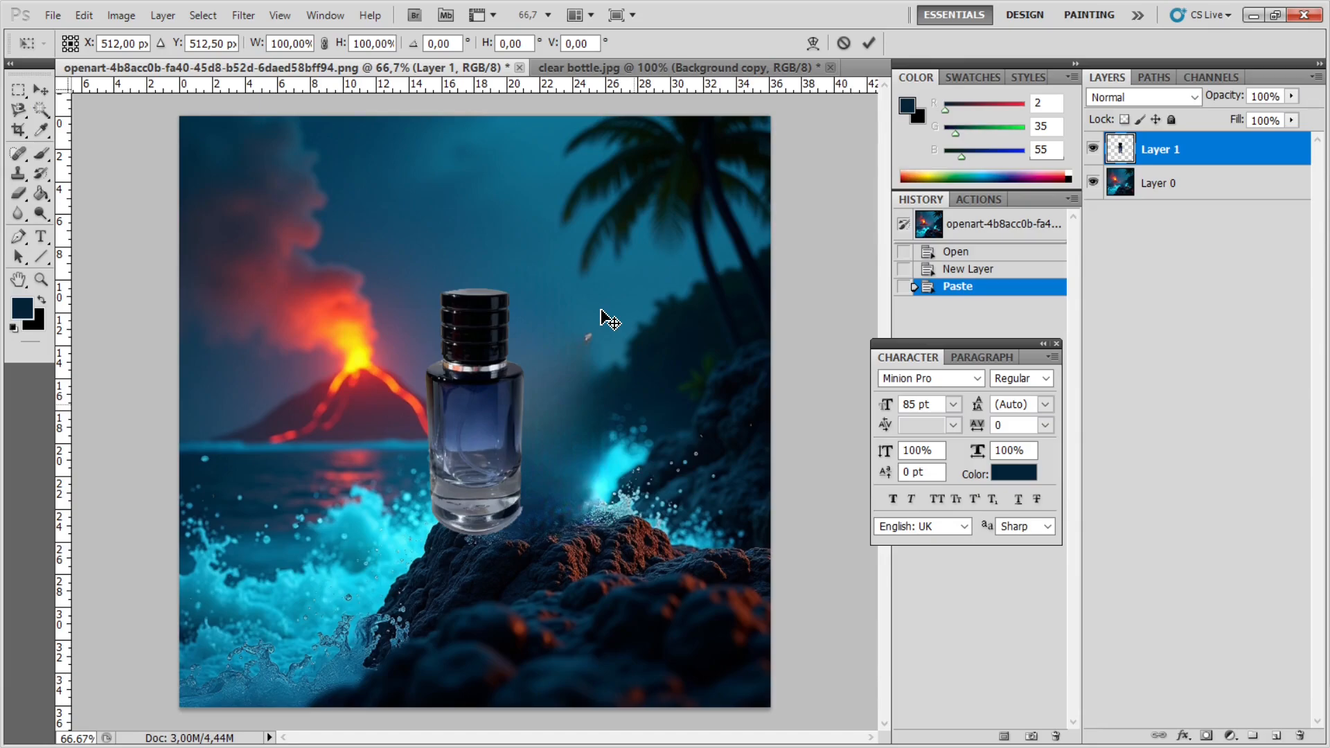
pyautogui.moveTo(531, 282); pyautogui.dragTo(647, 217)
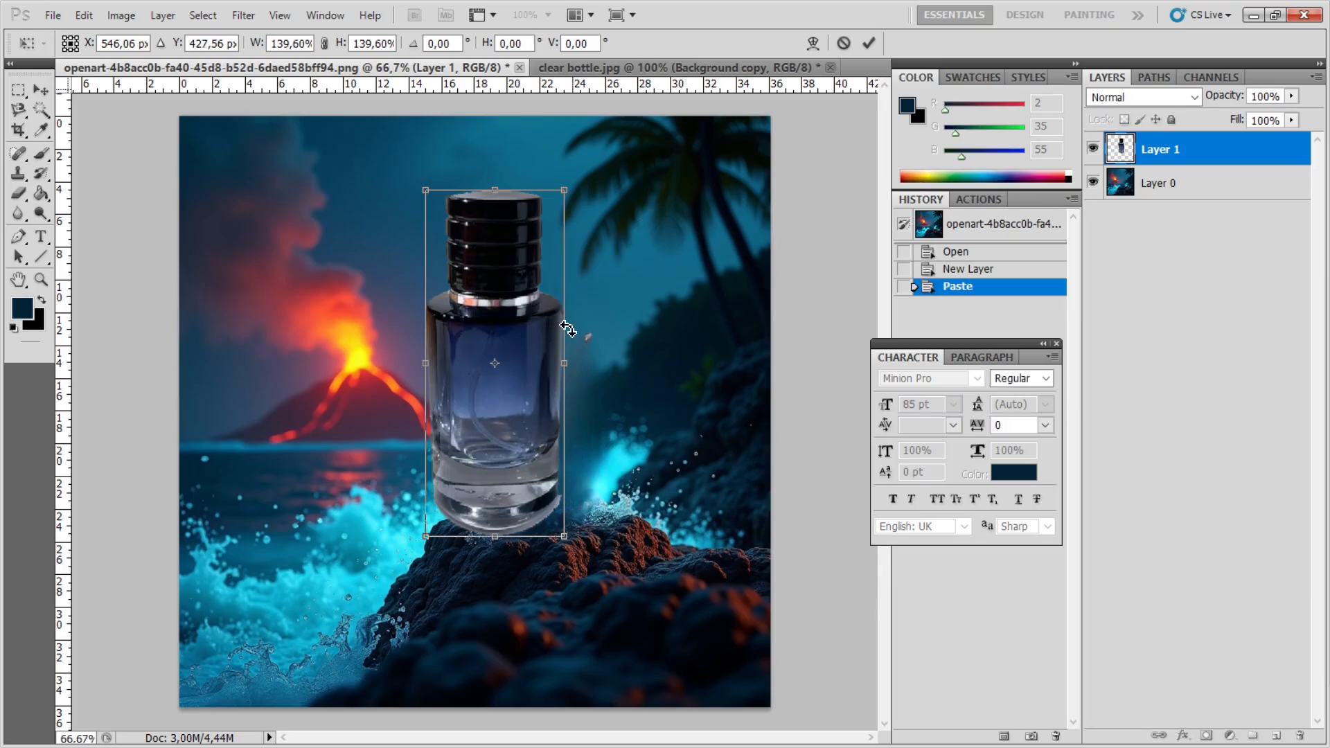
pyautogui.press('Up')
pyautogui.press('Up')
pyautogui.press('Up')
# - Save the composite as a PNG copy in the images folder, editing the end of its file name
pyautogui.hotkey('ctrl', 'shift', 's')
pyautogui.click(613, 377)
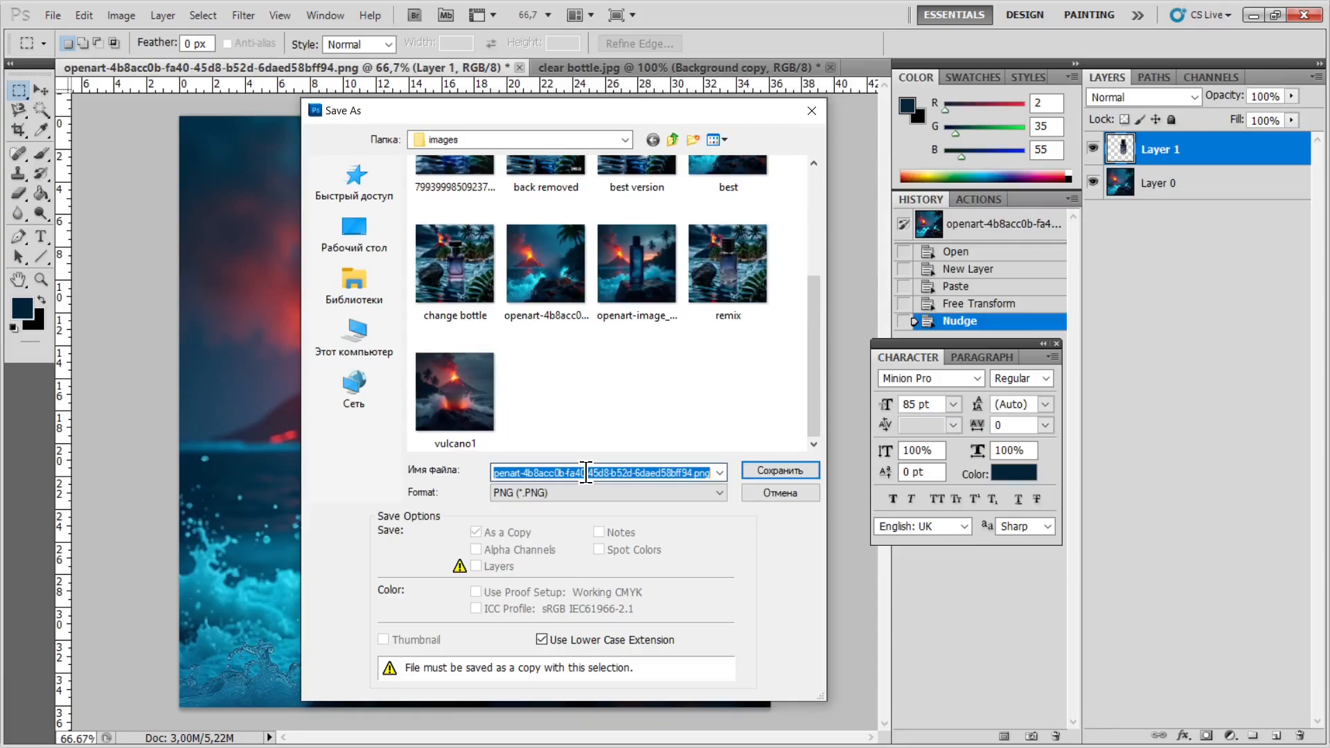
pyautogui.press('End')
pyautogui.press('Left')
pyautogui.press('Left')
pyautogui.press('Left')
pyautogui.press('Left')
pyautogui.press('BackSpace')
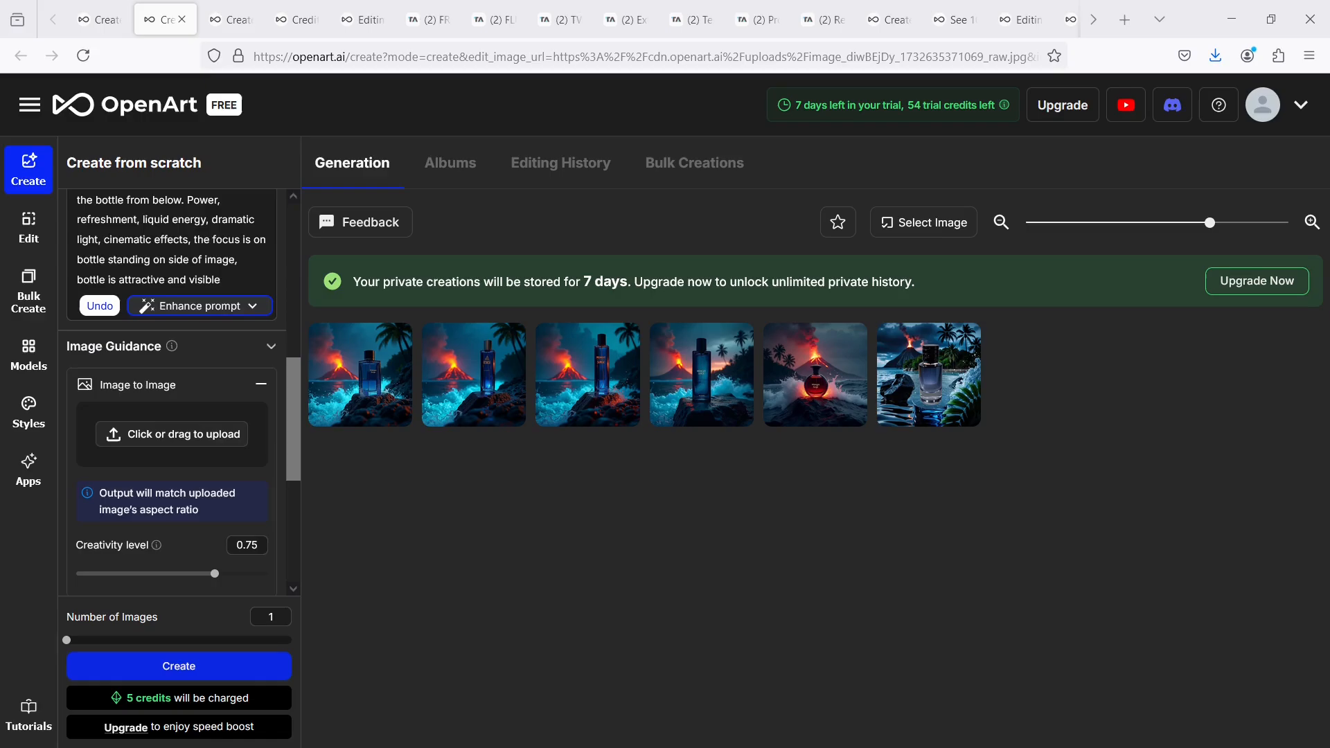
# - Try creativity levels 0.39 and 0.45 for the uploaded bottle composite in OpenArt, with 32 steps
pyautogui.scroll(-5, 293, 475)
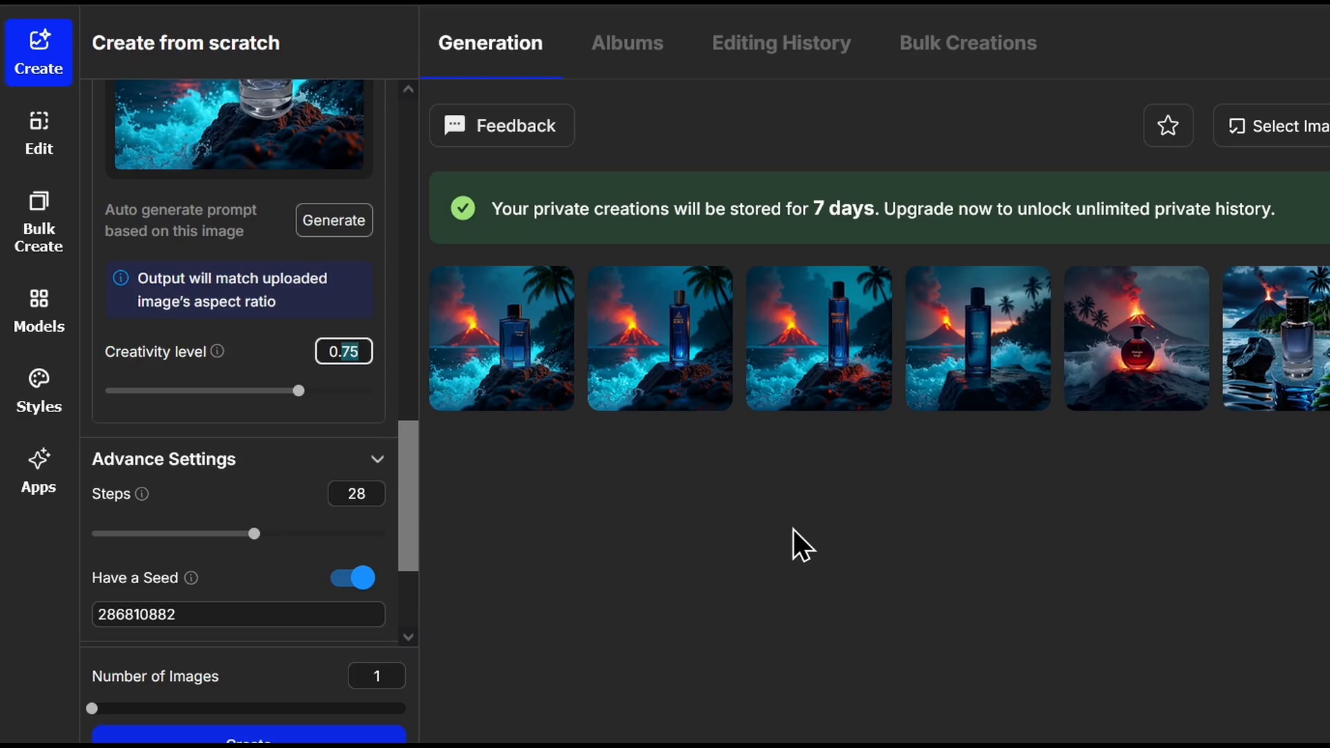
pyautogui.write('39')
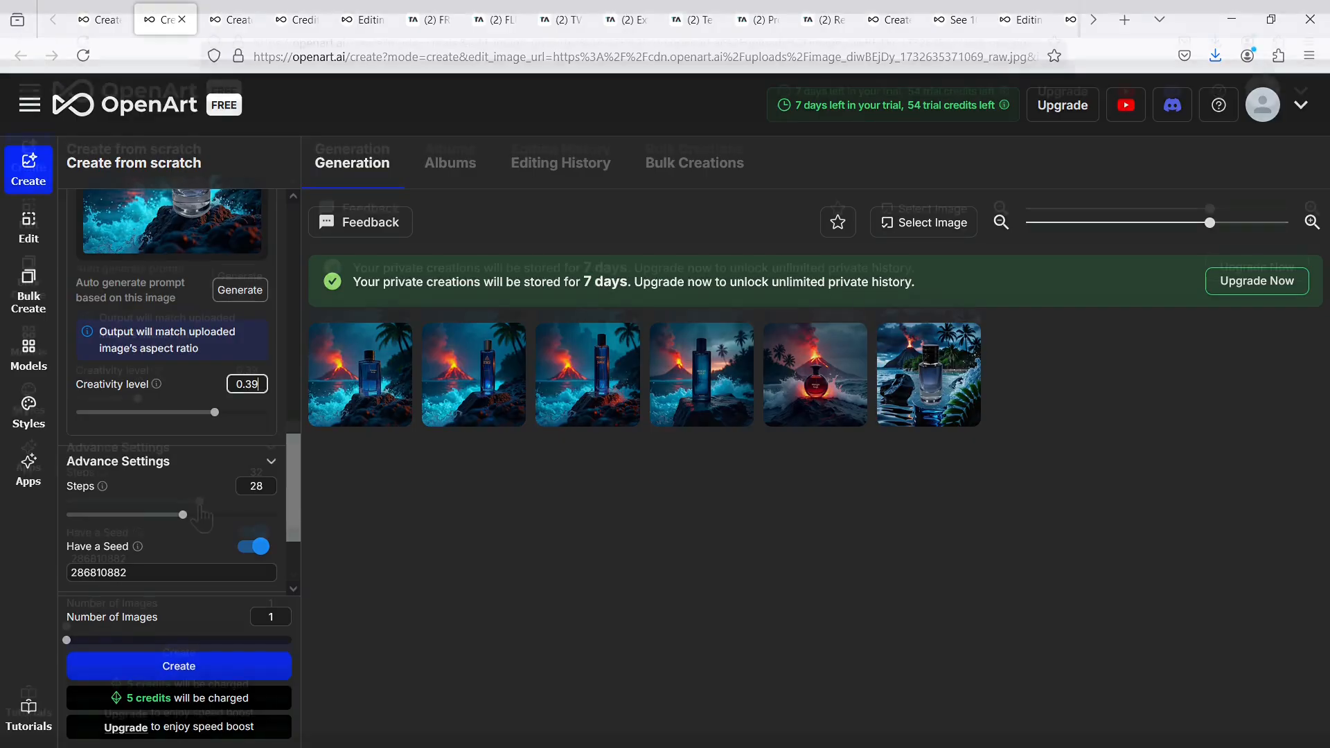
pyautogui.moveTo(254, 534); pyautogui.dragTo(277, 534)
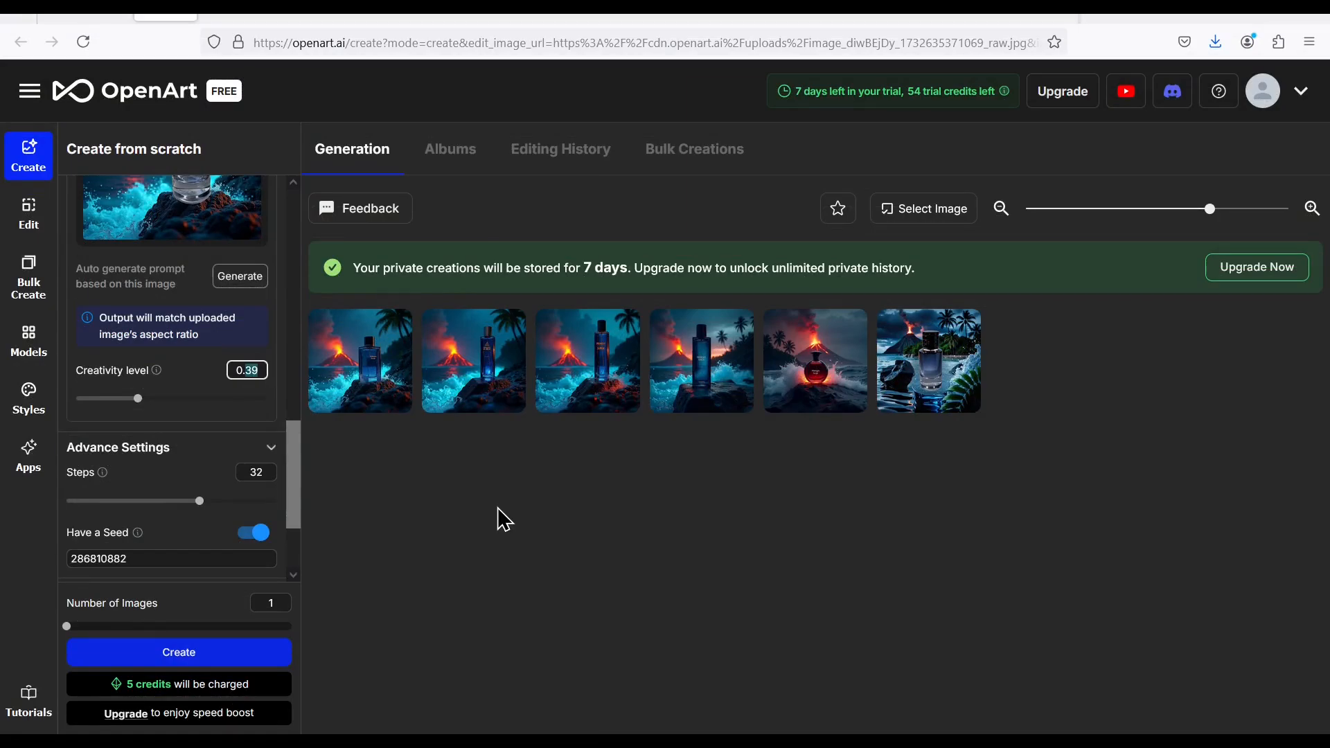
pyautogui.write('45')
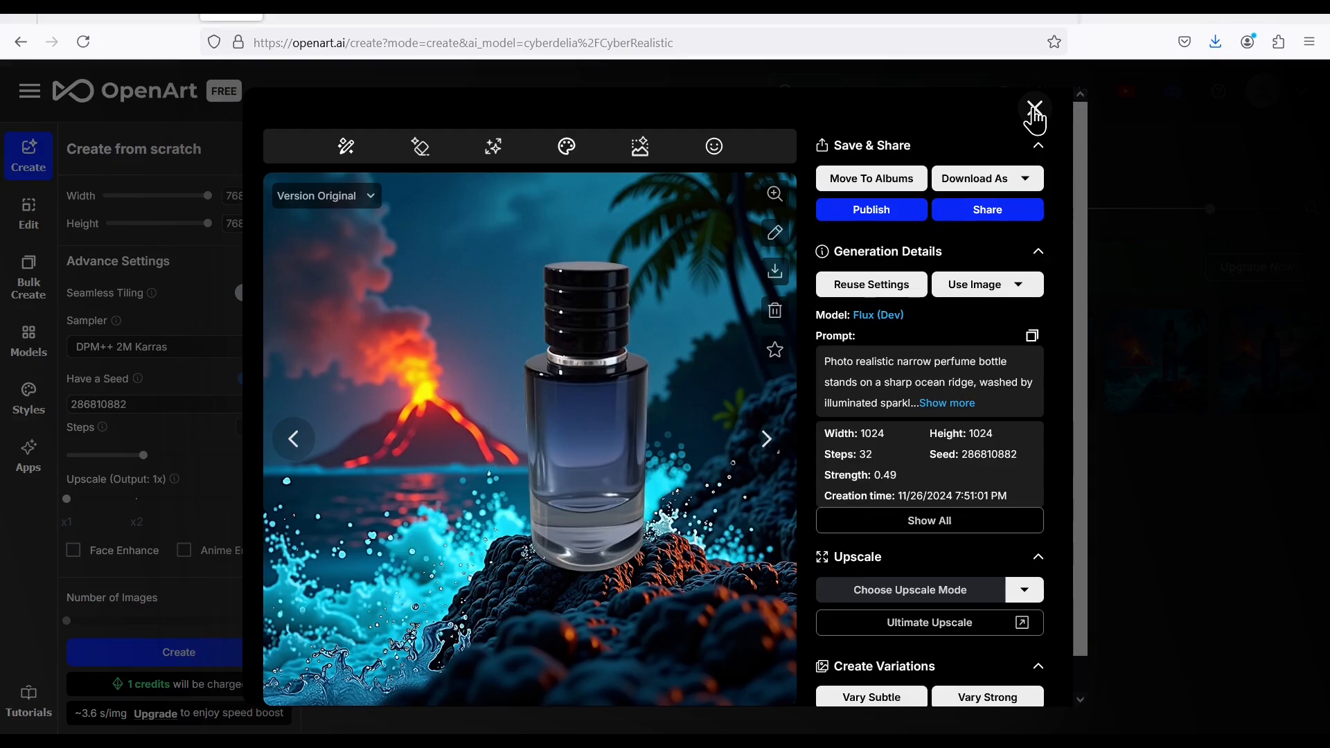
# - Close the enlarged Flux (Dev) bottle result and open the newest image in the generation gallery
pyautogui.click(1035, 111)
pyautogui.click(354, 353)
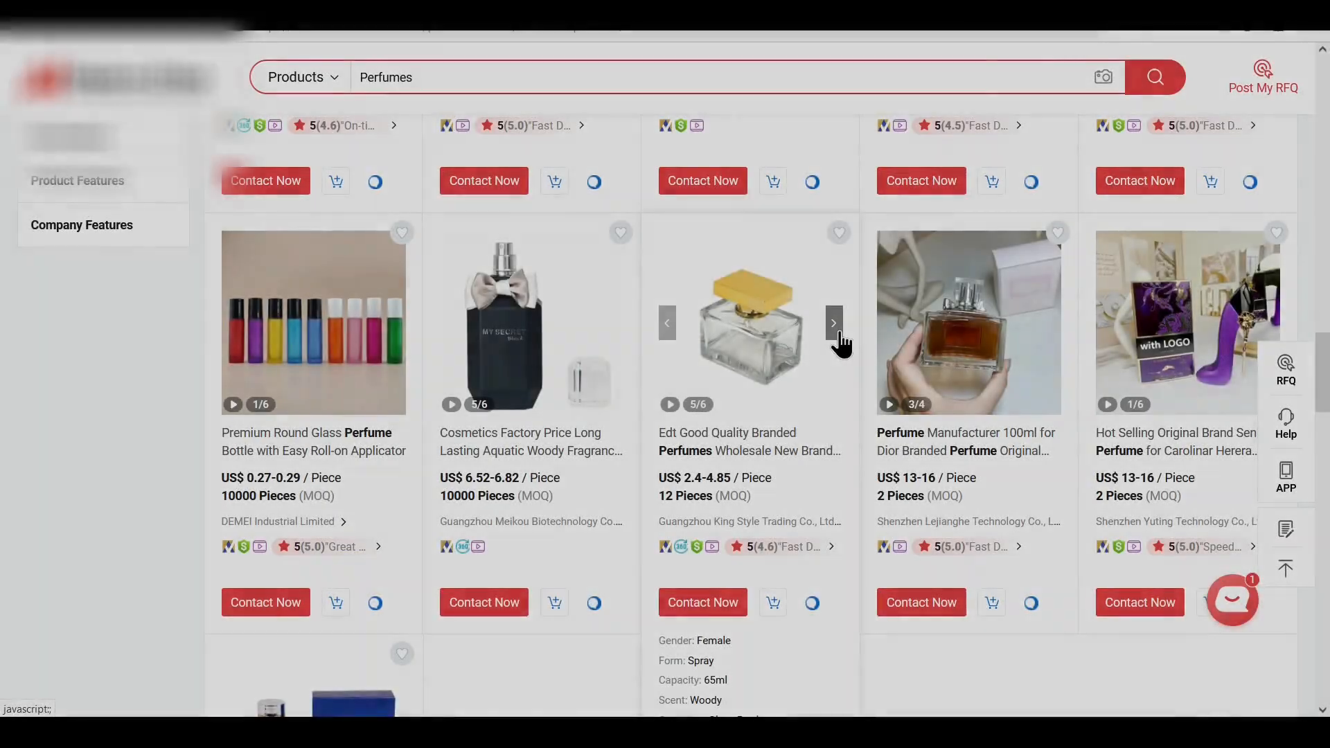
# - Page through the product photos of the Edt Good Quality Branded Perfumes listing in the Perfumes search results
pyautogui.click(834, 324)
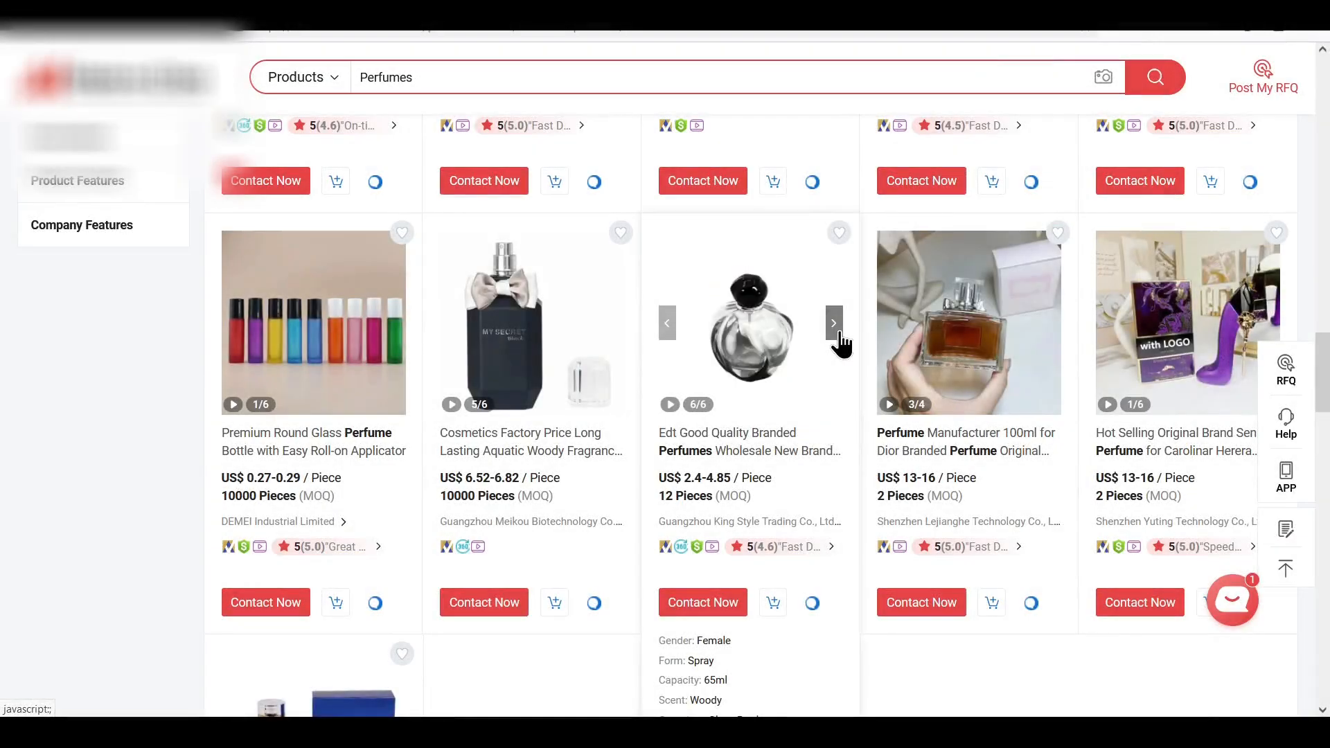
pyautogui.click(838, 334)
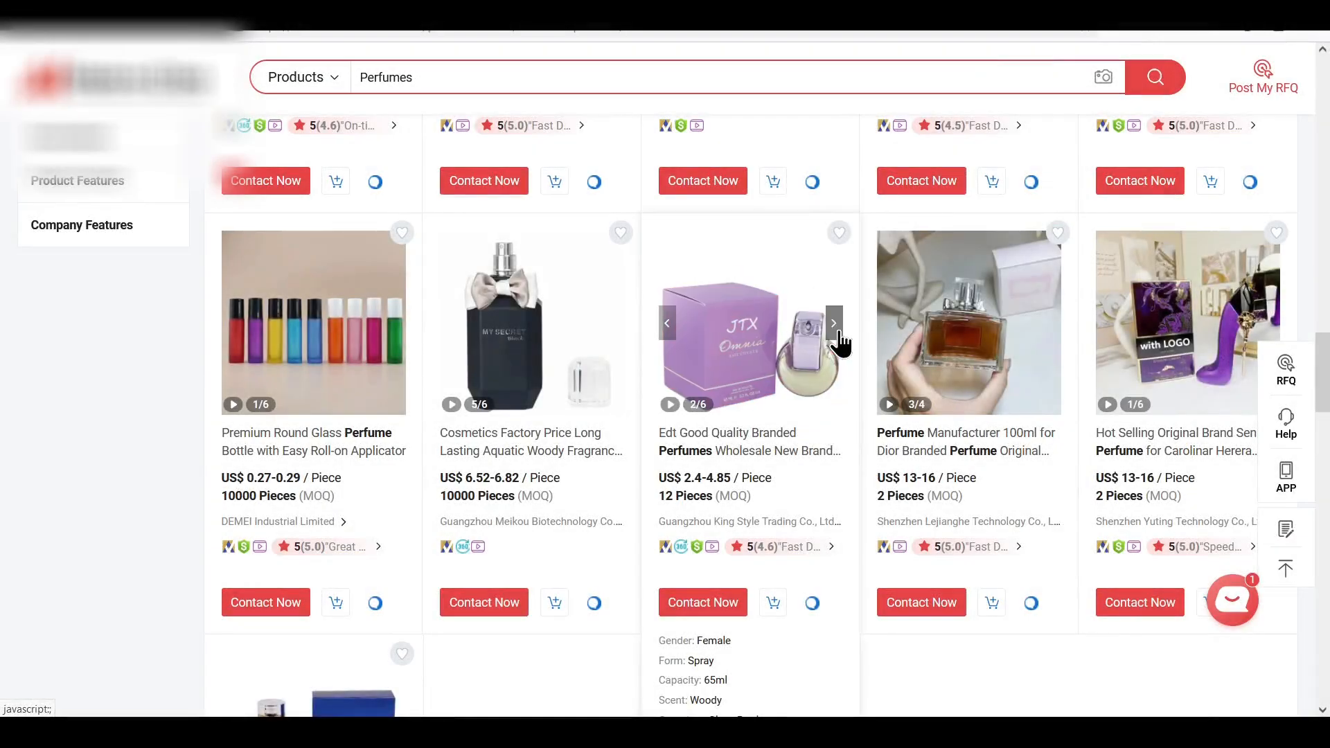
pyautogui.click(837, 334)
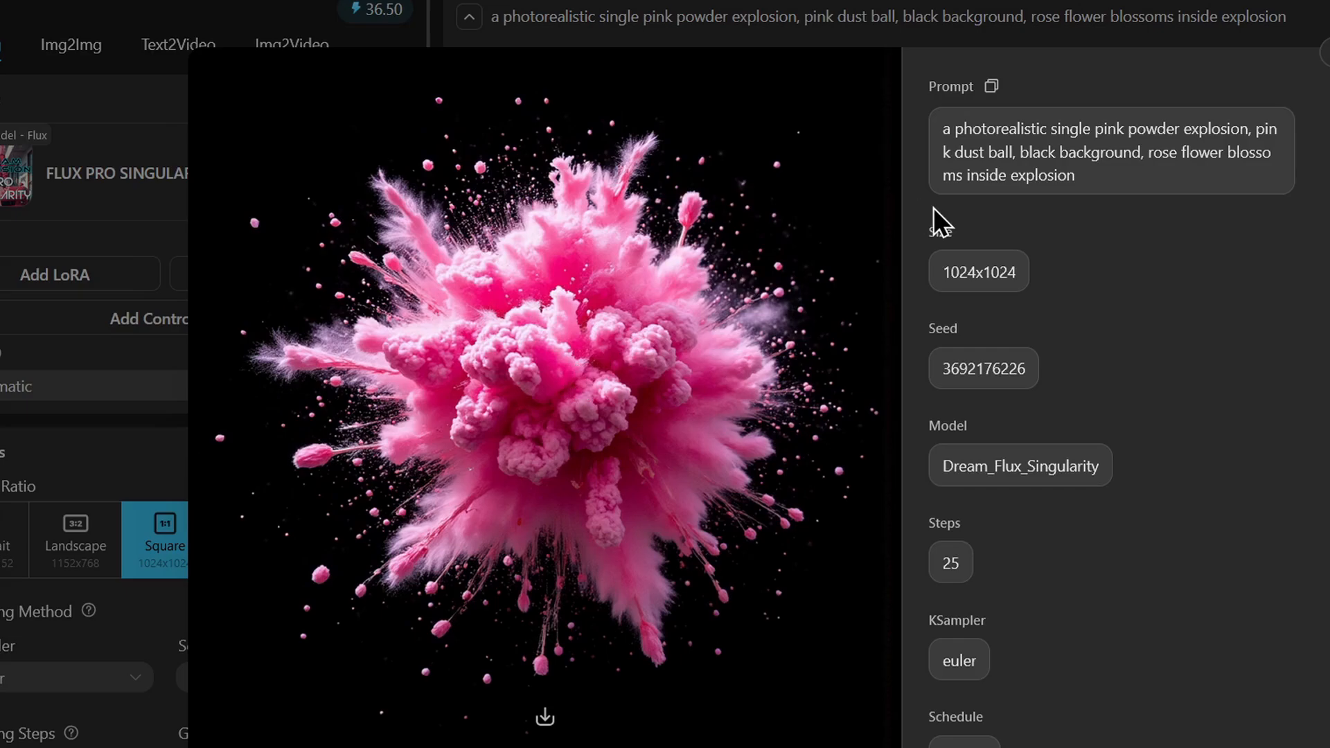
# - Review the generation parameters of the pink powder explosion image and the Industrial Design Large Model v3 Beta page on Civitai
pyautogui.scroll(-2, 1162, 288)
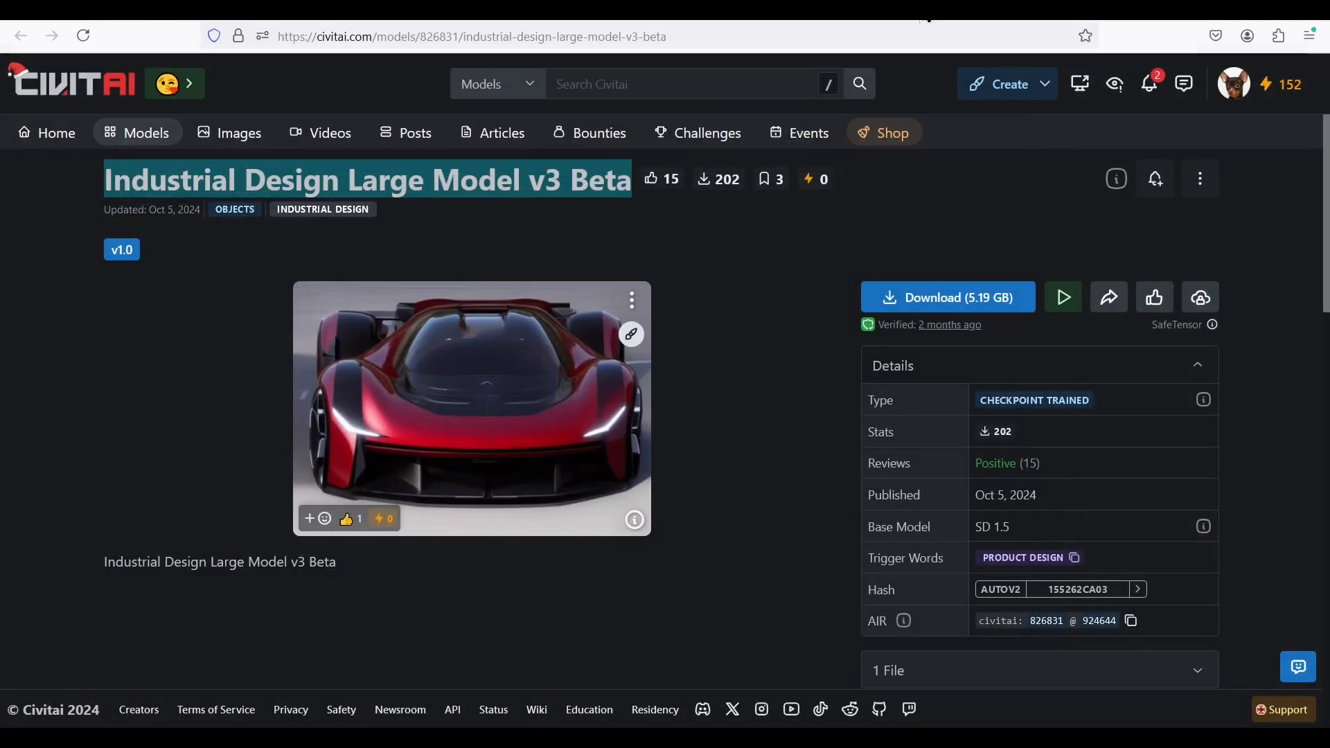
pyautogui.click(525, 181)
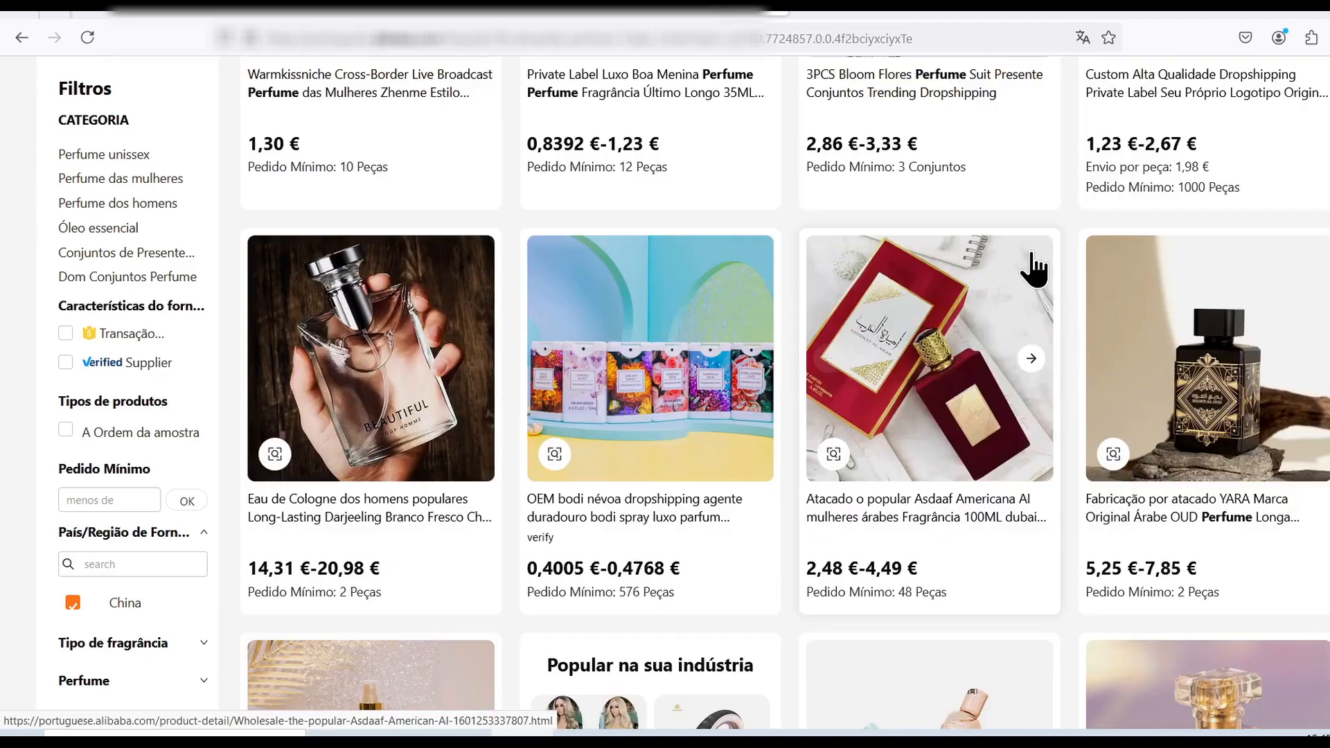
# - Switch to Alibaba and browse the perfume listings filtered to suppliers in China, examining their product photos
pyautogui.scroll(-10, 1032, 267)
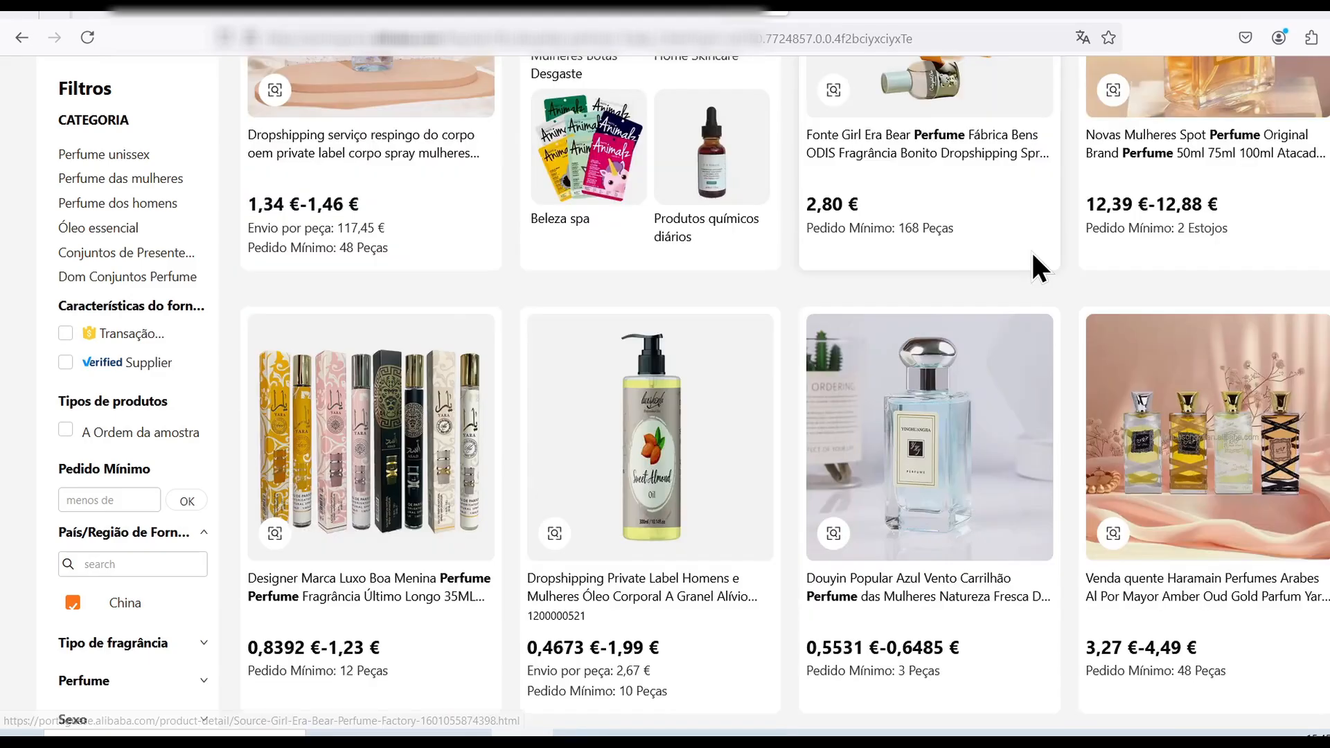
pyautogui.scroll(-3, 1031, 251)
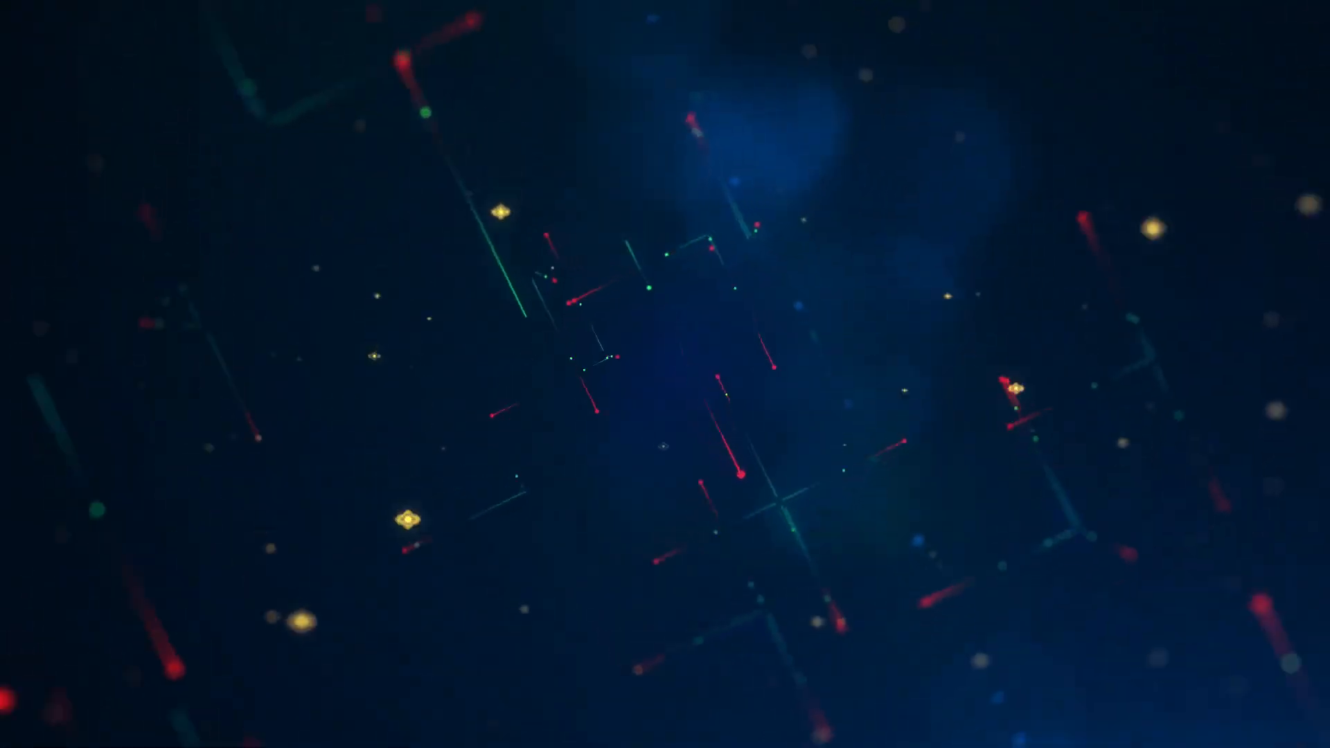